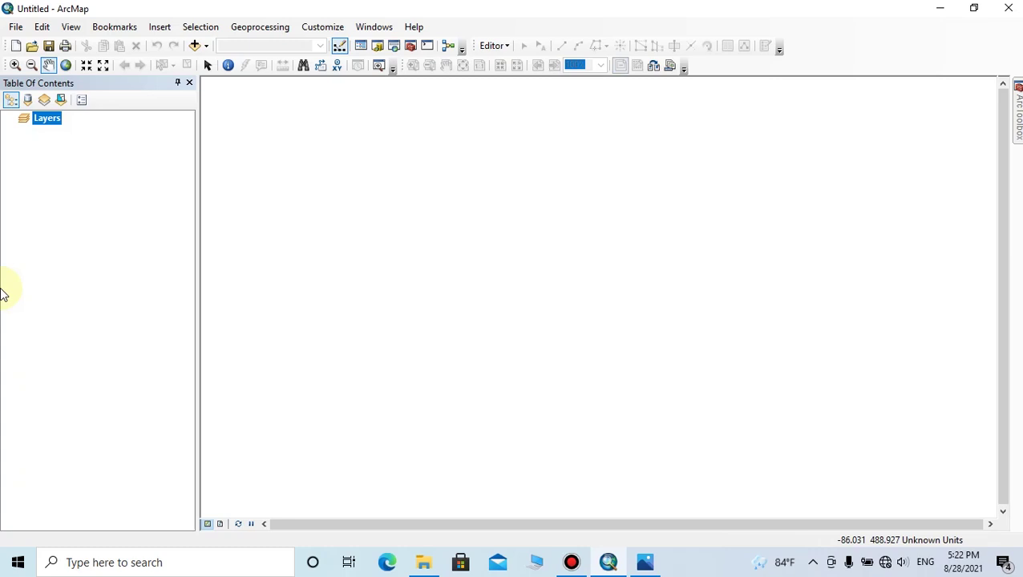
Show the Rainfall 2 maps.jpg photo comparing the First and Second Inter Monsoon rainfall maps
click(645, 563)
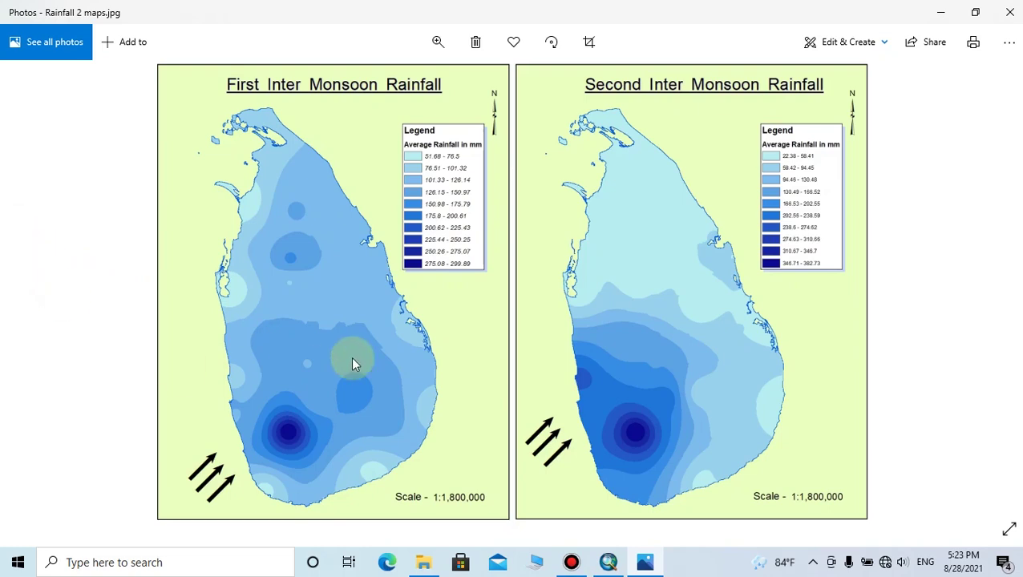
Review 1st Monsoon.xlsx from the Rainfall Map folder, close it, and select 2nd Monsoon.xlsx
click(423, 562)
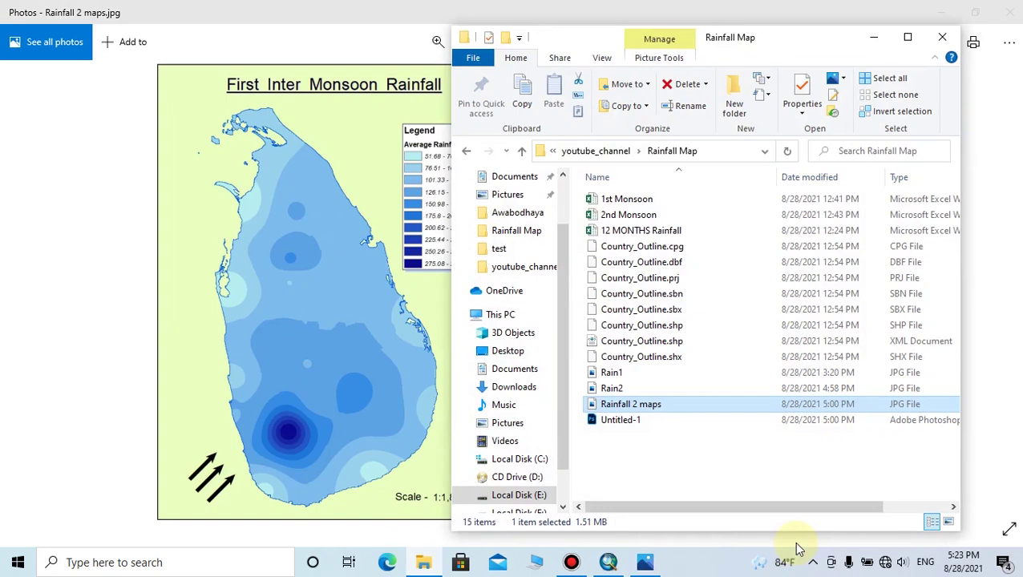
double_click(607, 200)
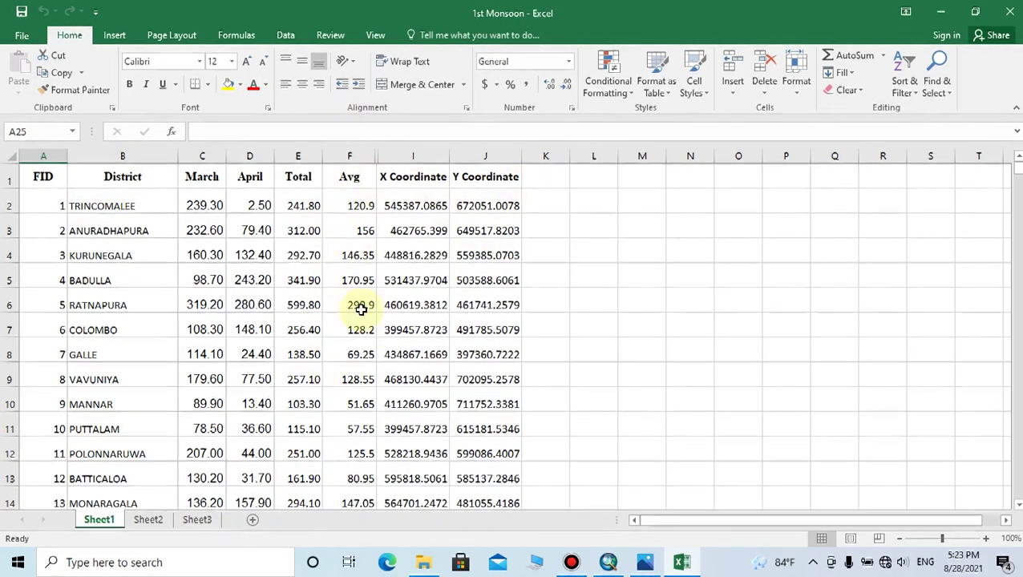
click(1009, 11)
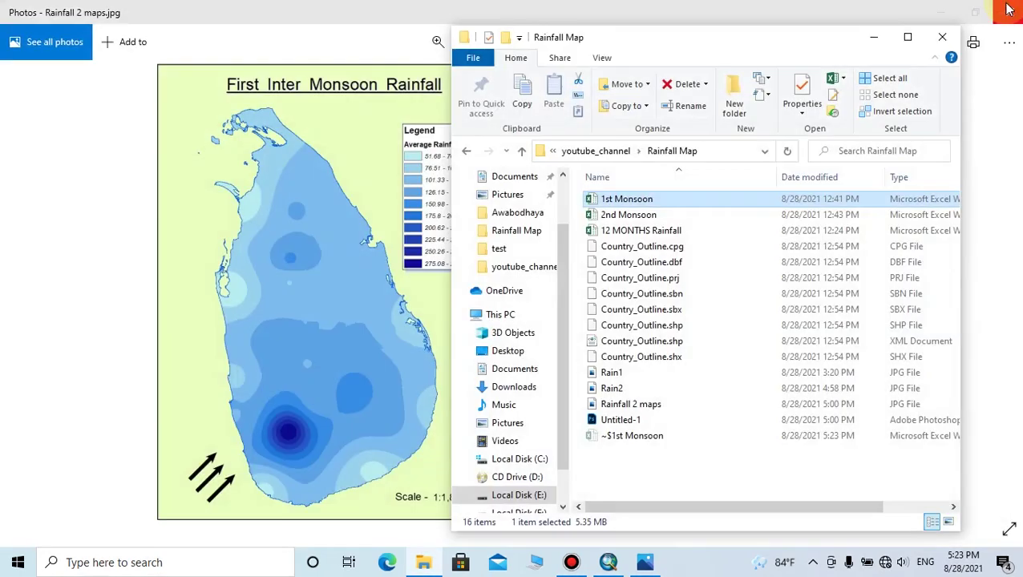
click(622, 218)
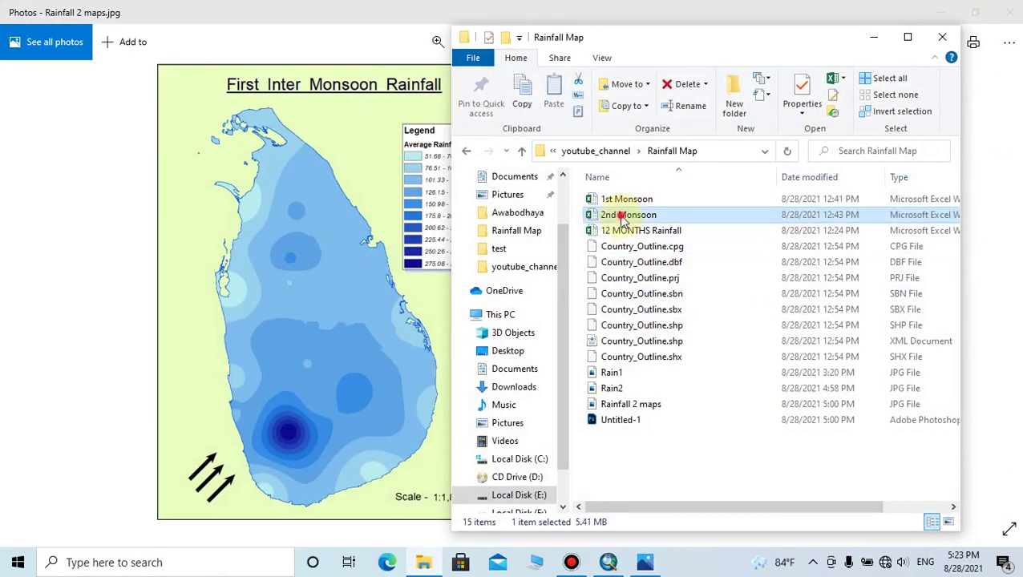
Review the 2nd Monsoon workbook, then put away Excel, the Rainfall Map folder and Photos to return to ArcMap
double_click(622, 217)
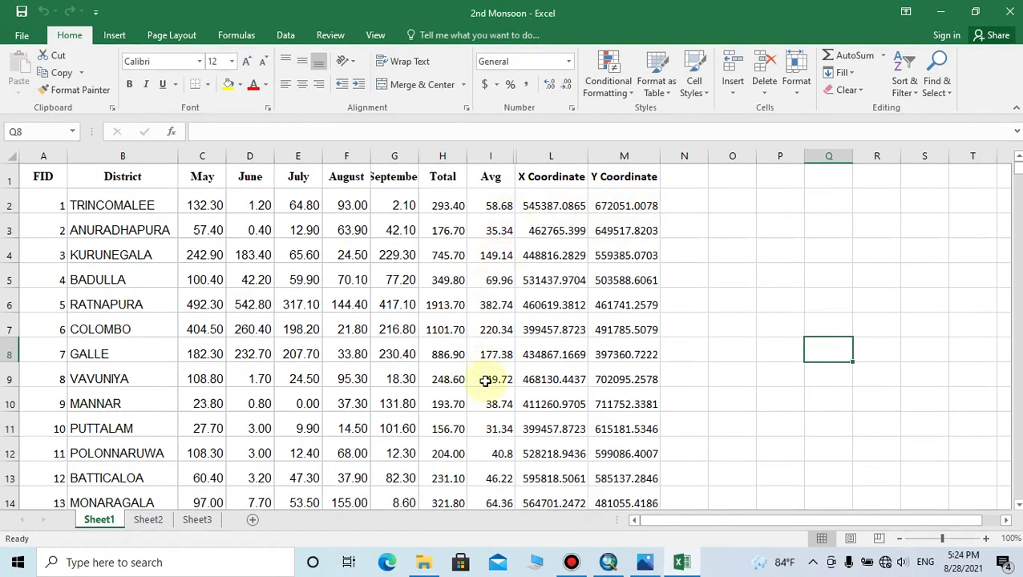
click(1009, 11)
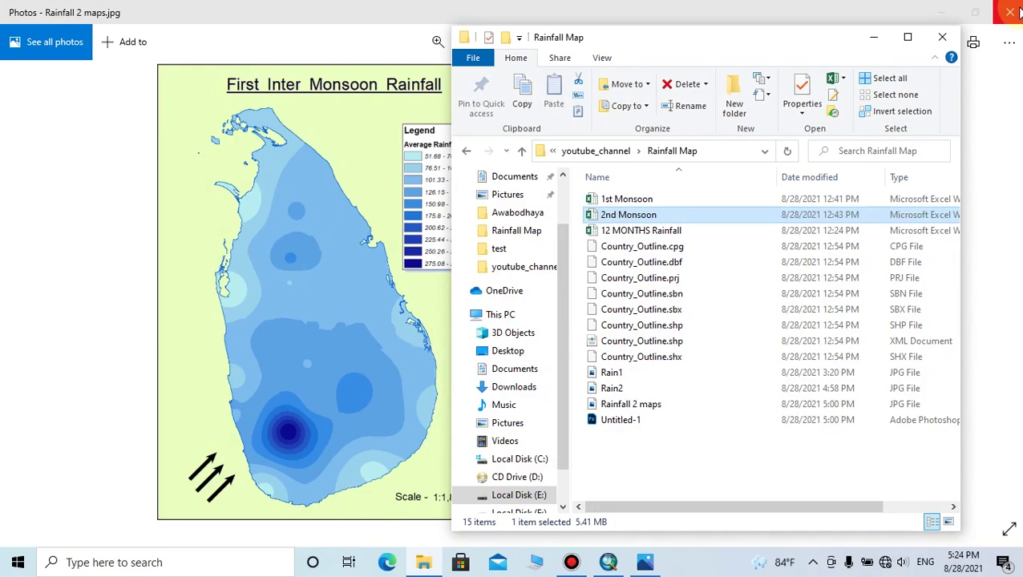
click(874, 37)
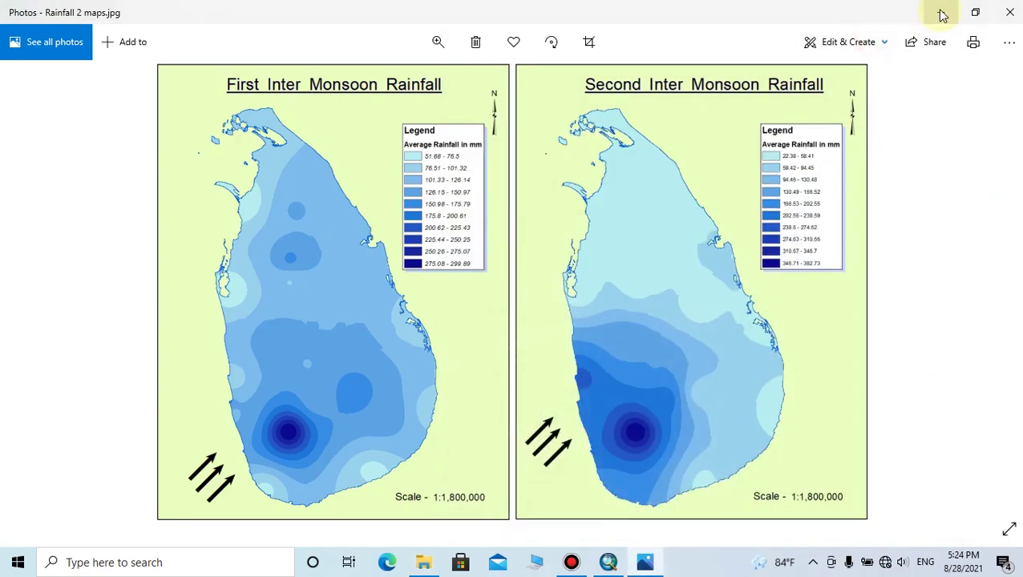
click(939, 12)
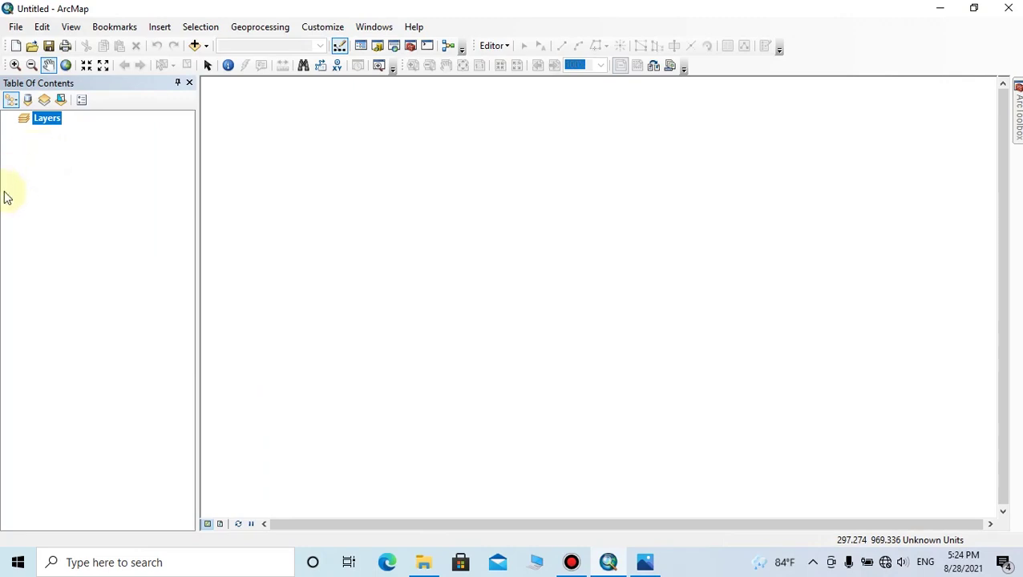
Set the Layers data frame coordinate system to SLD99 Sri Lanka Grid 1999
right_click(46, 125)
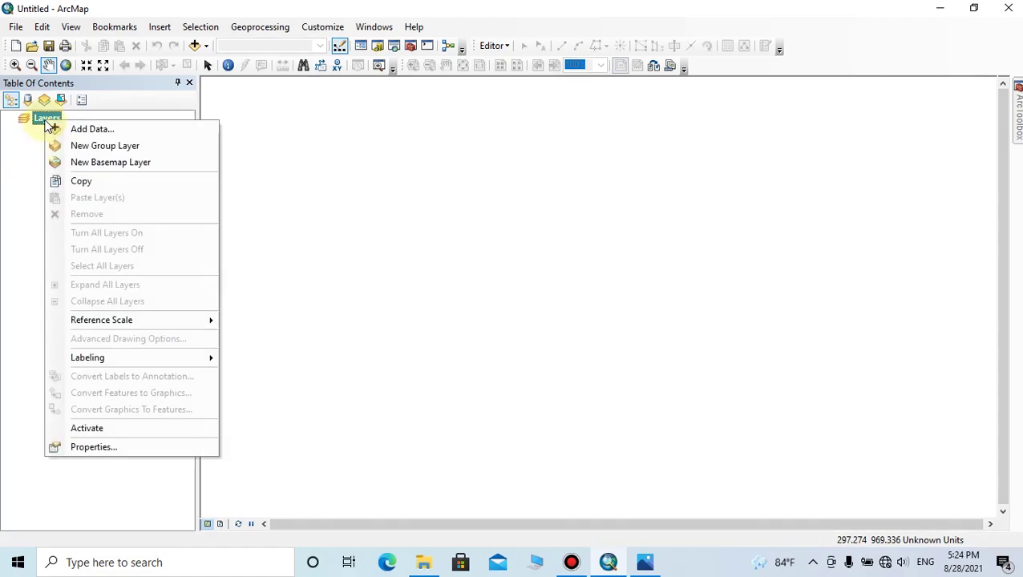
click(94, 448)
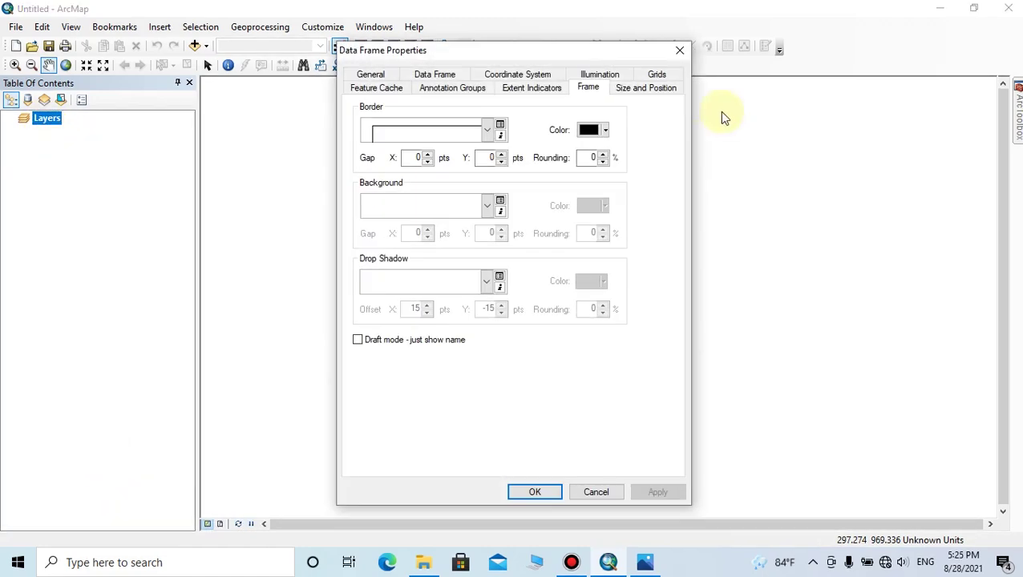
click(526, 74)
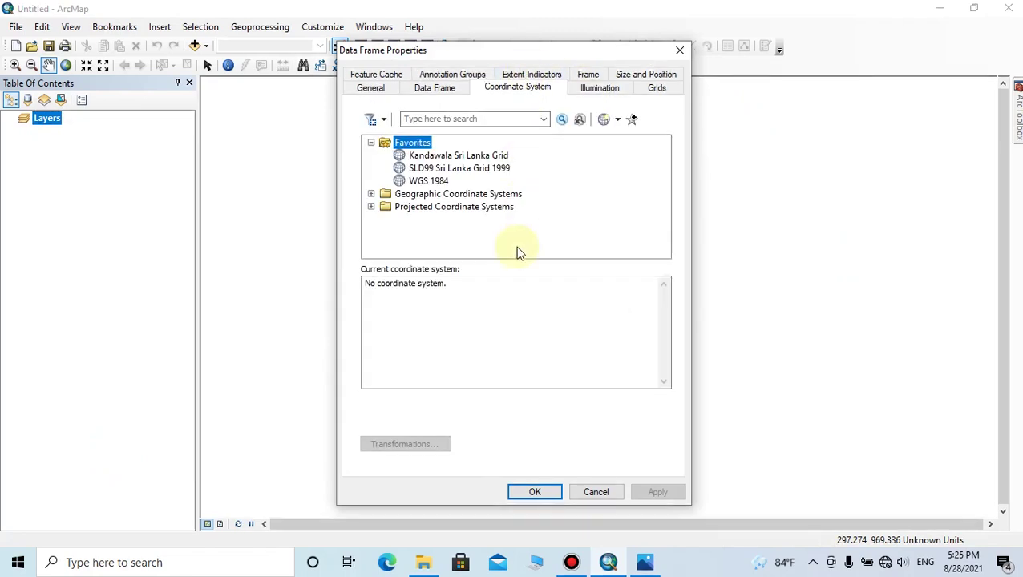
click(439, 171)
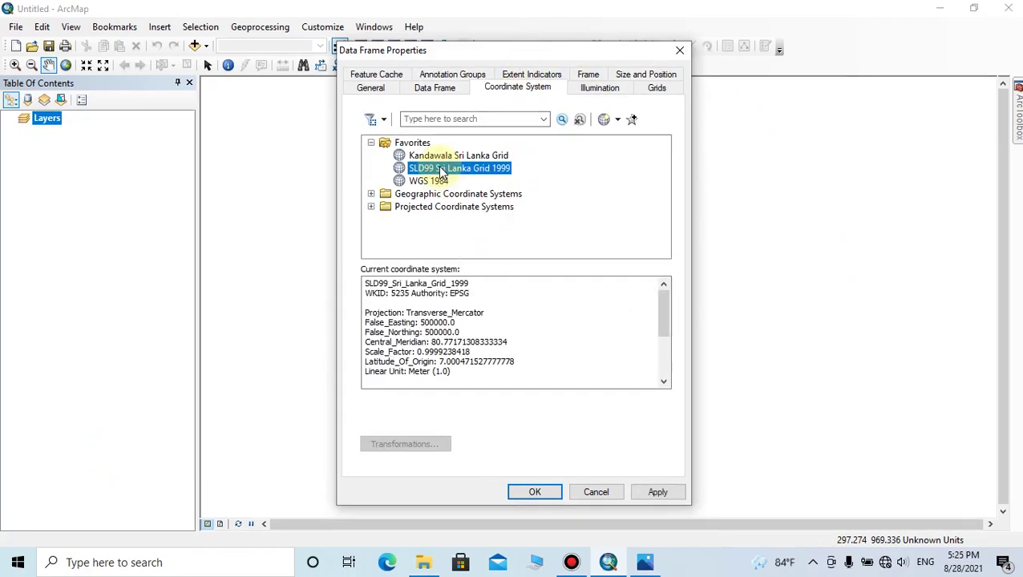
click(657, 492)
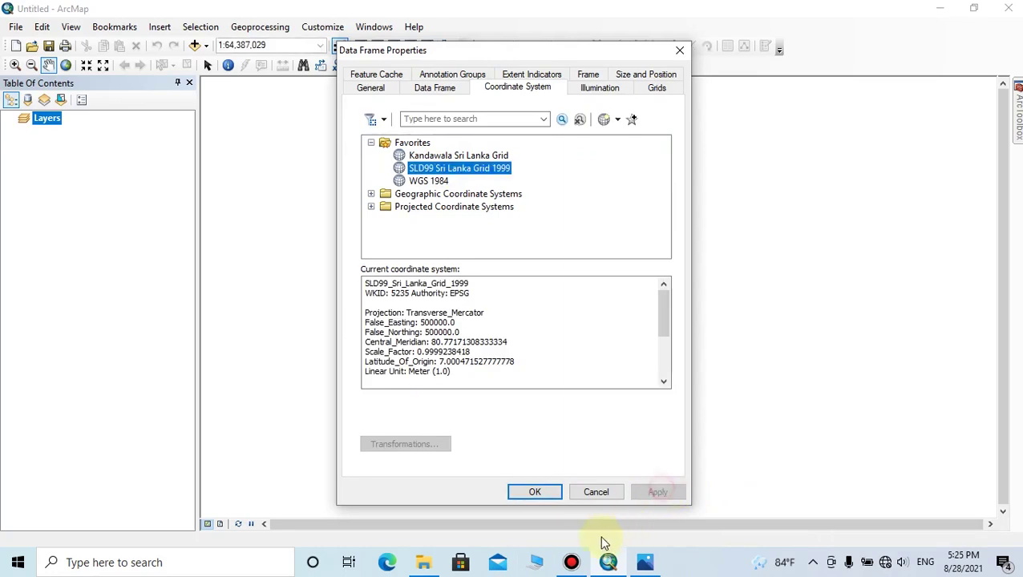
click(553, 495)
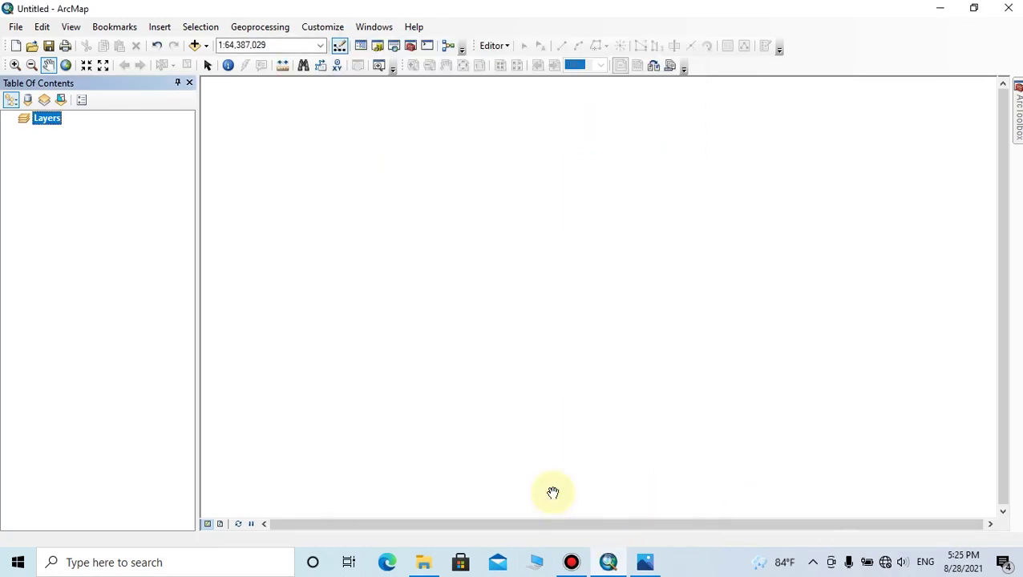
Set the Layers data frame's display units to Meters in its General properties
right_click(52, 120)
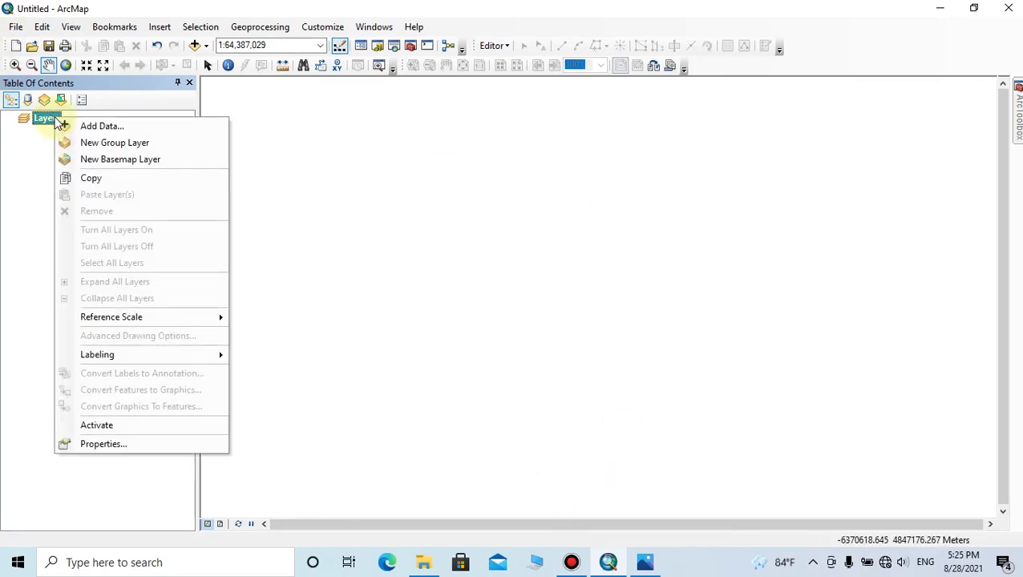
click(133, 446)
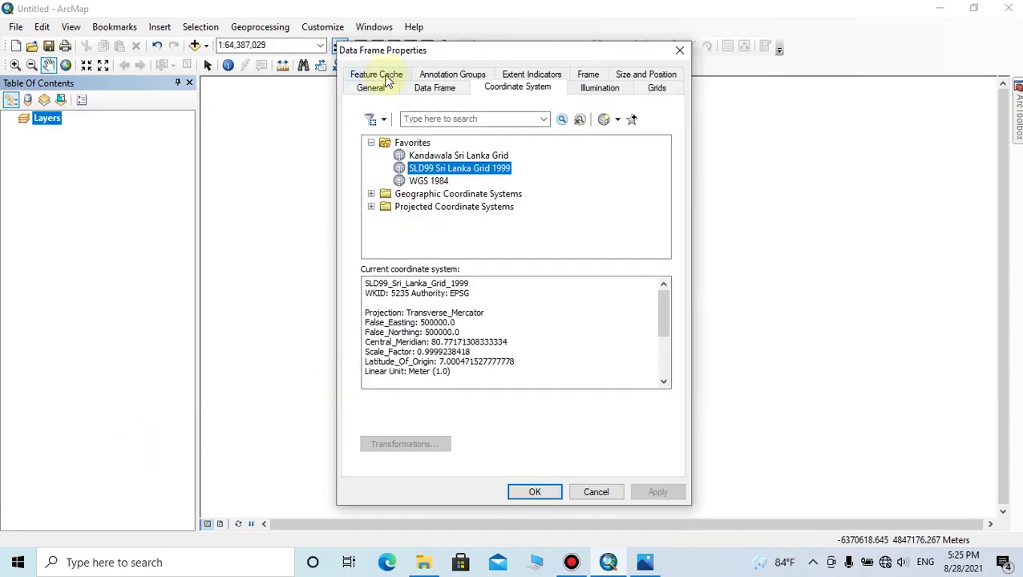
click(371, 87)
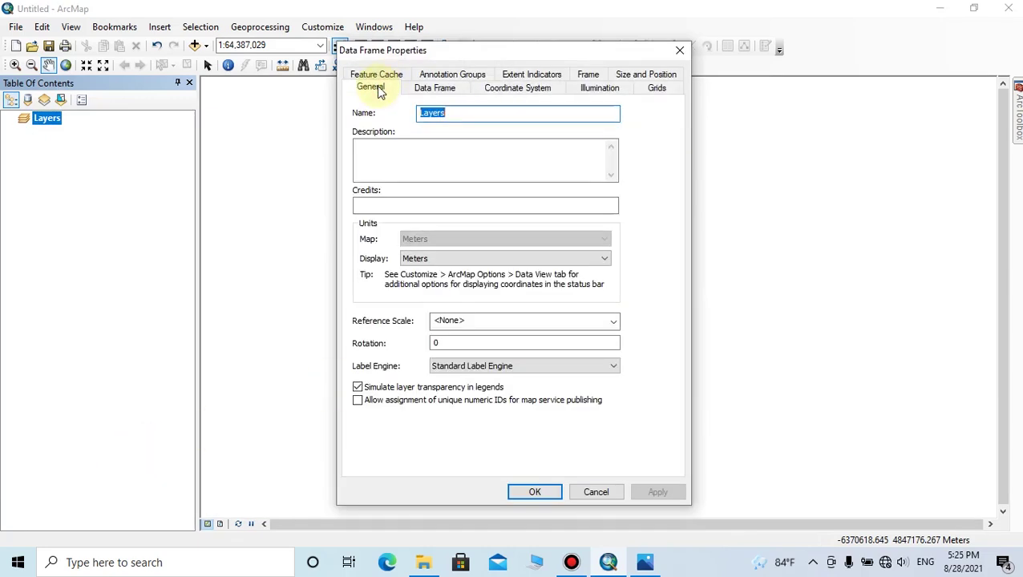
click(419, 261)
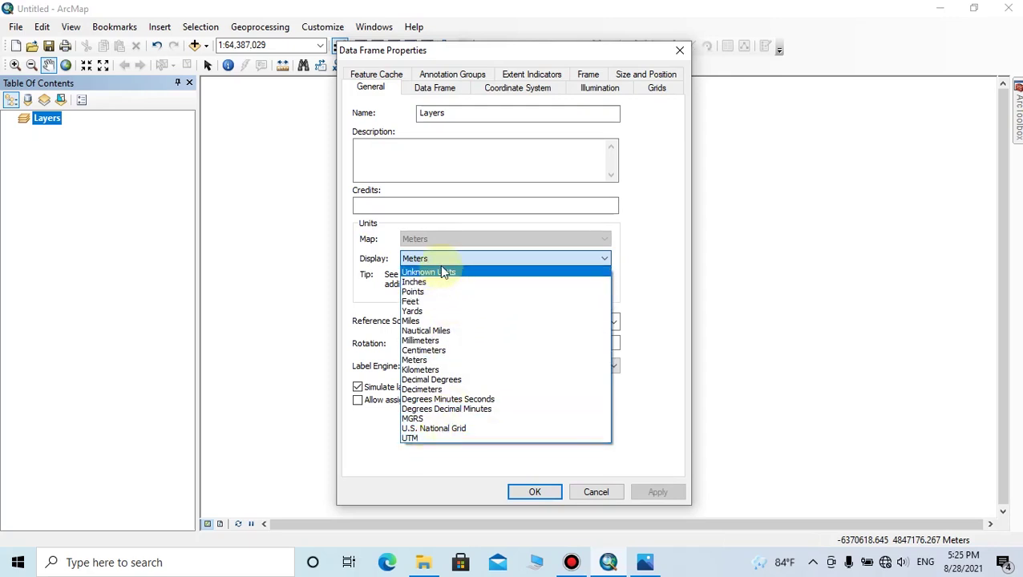
click(443, 361)
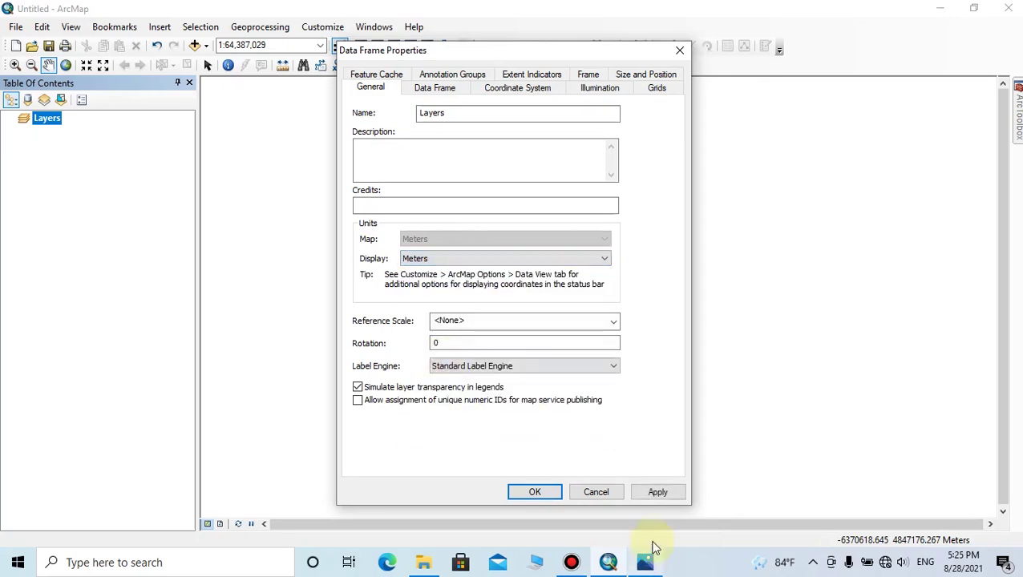
click(657, 493)
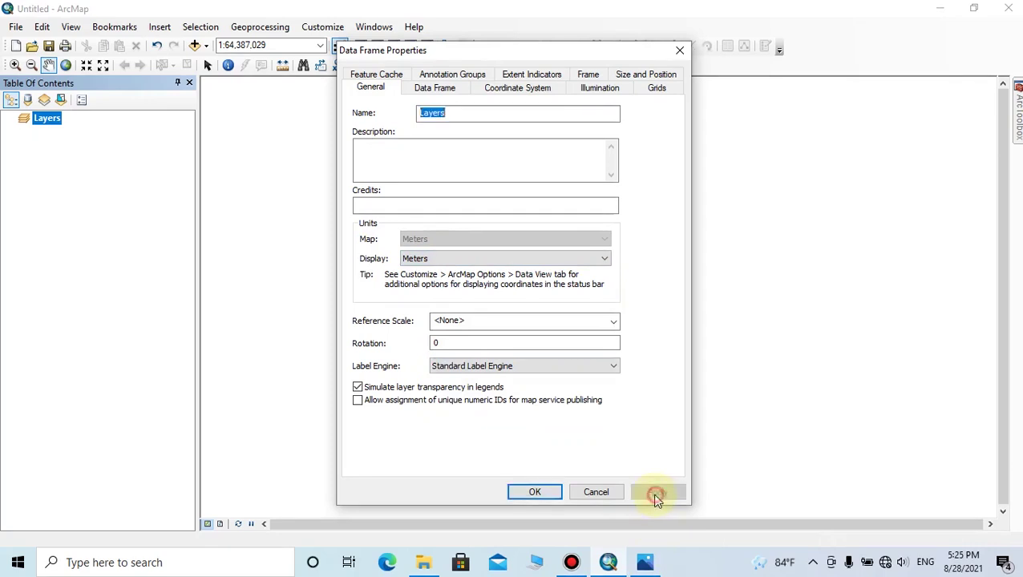
click(531, 494)
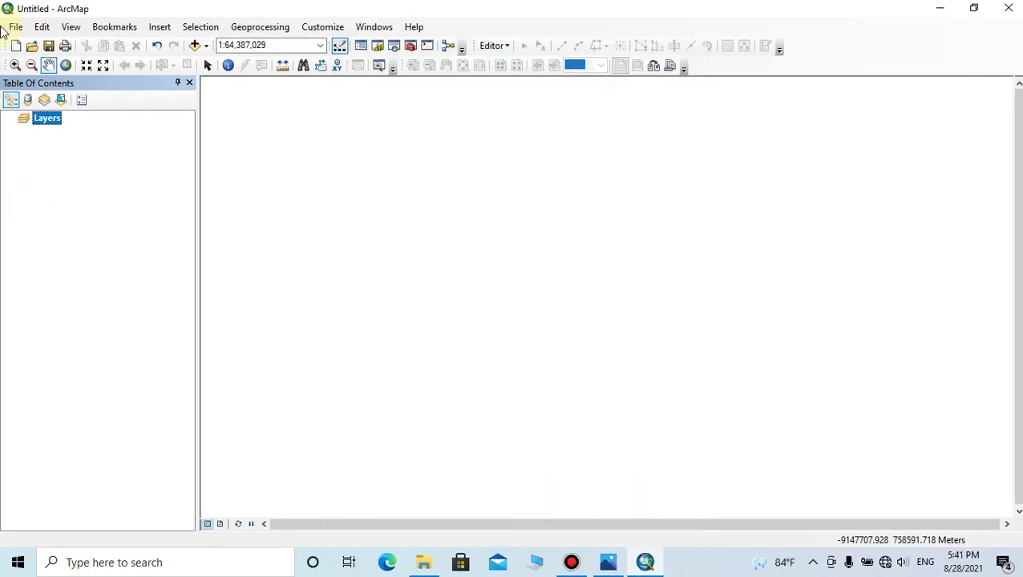
Search for 'excel to table' and open the Excel To Table tool
click(394, 47)
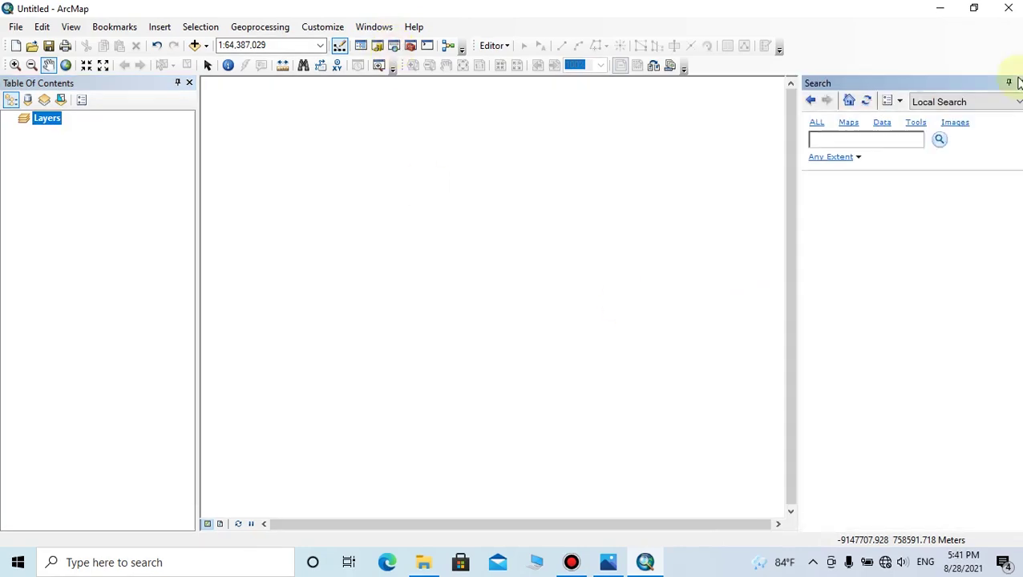
click(850, 143)
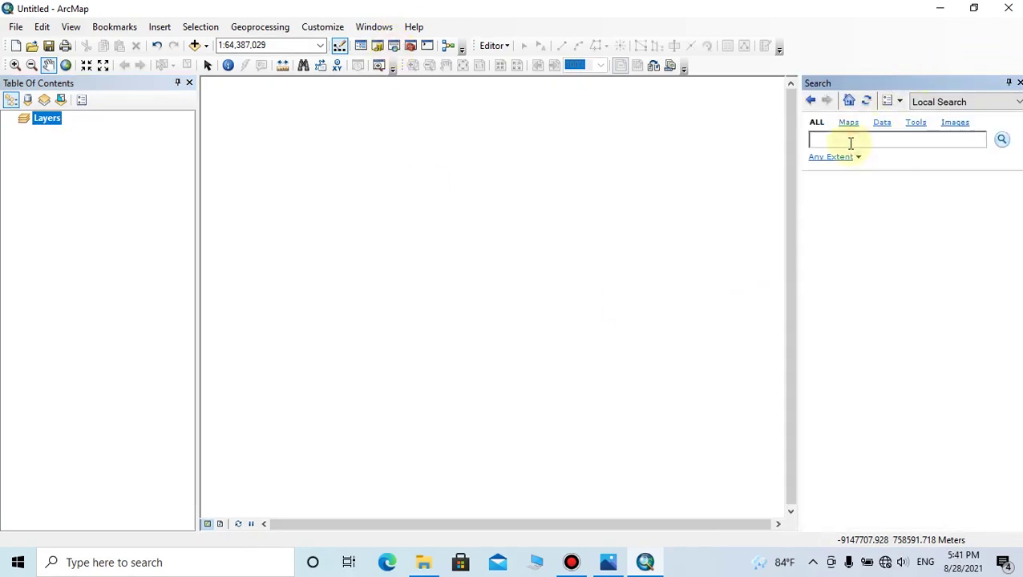
text(excel to table)
click(1003, 143)
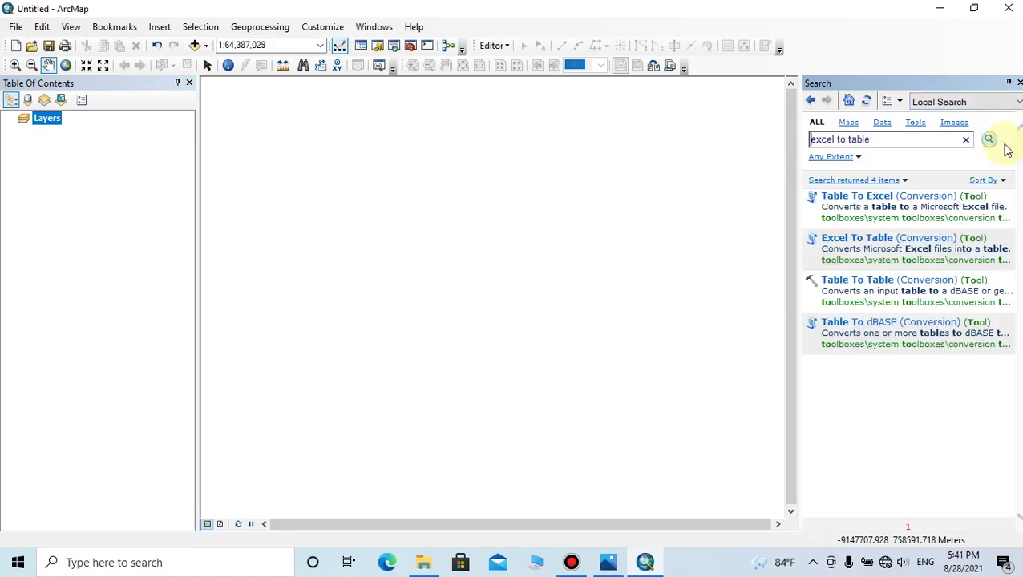
click(850, 238)
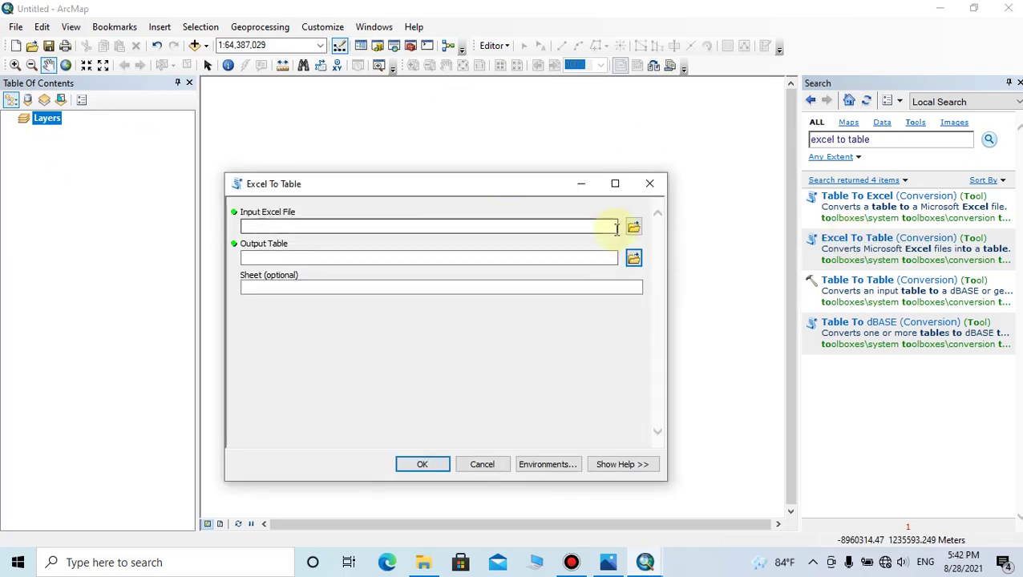
Convert 1st Monsoon.xlsx into the default output table c1stMonsoon_ExcelToTable2
click(633, 227)
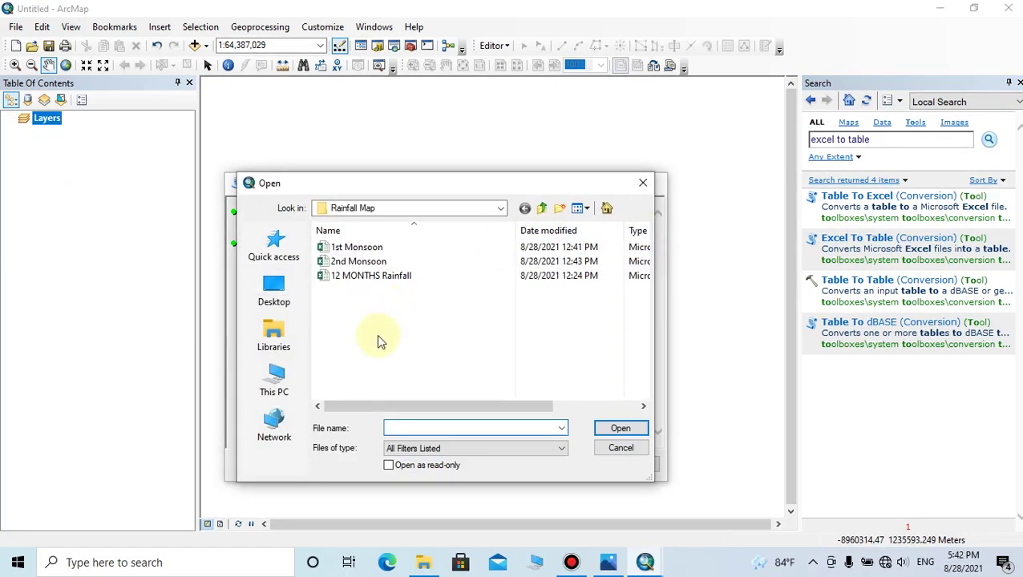
click(353, 248)
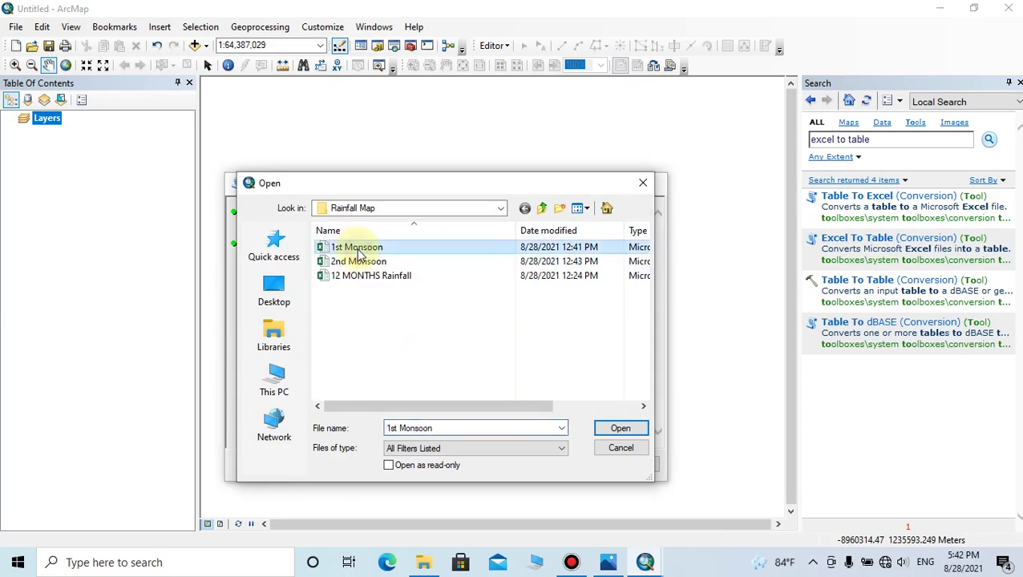
click(621, 429)
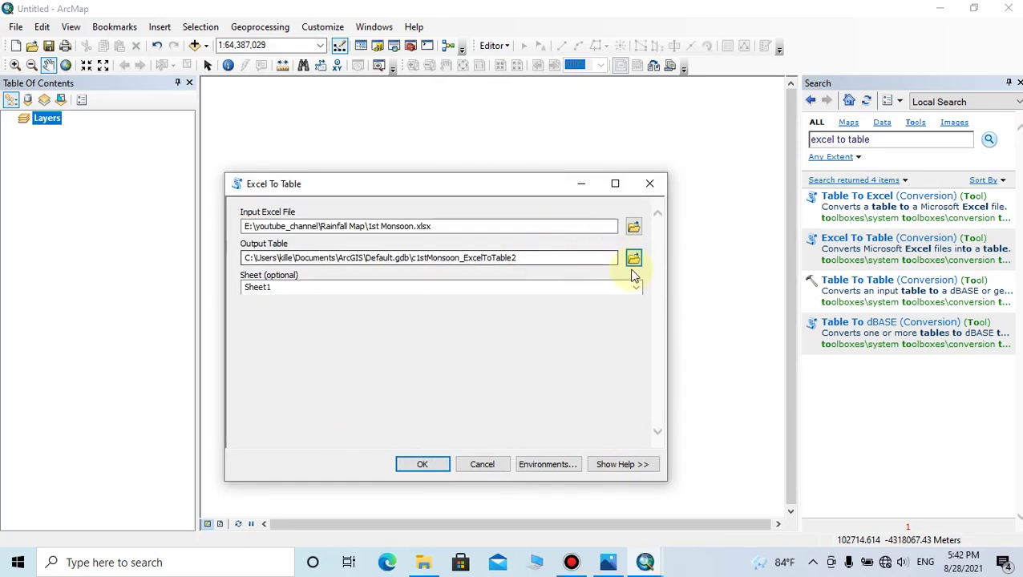
click(421, 462)
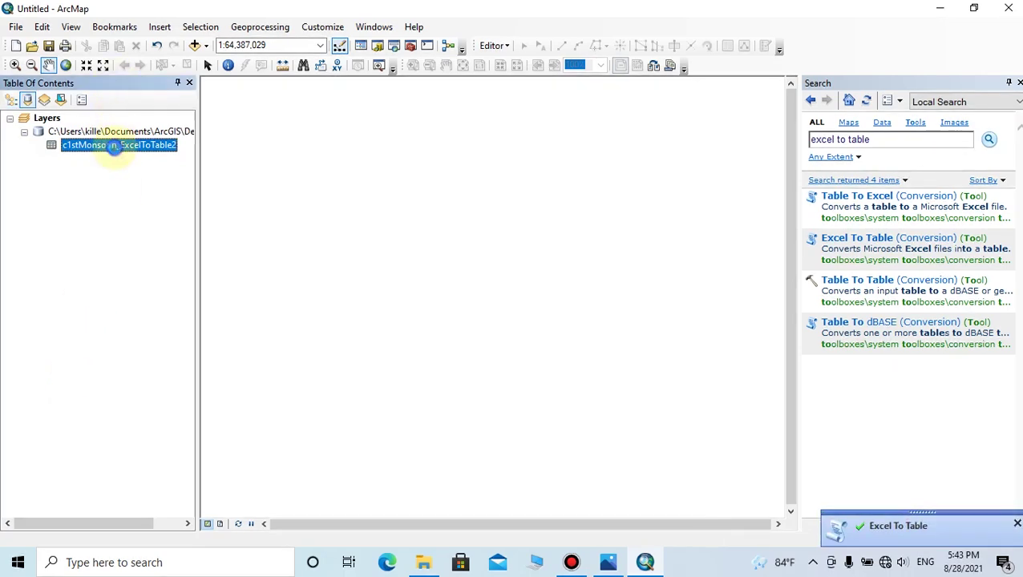
right_click(115, 151)
click(150, 158)
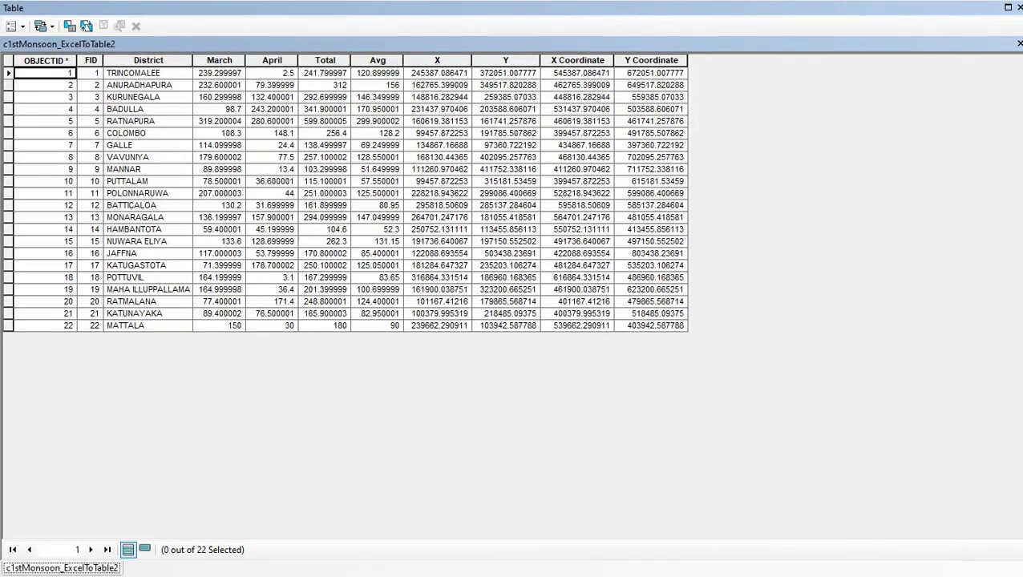
click(1016, 7)
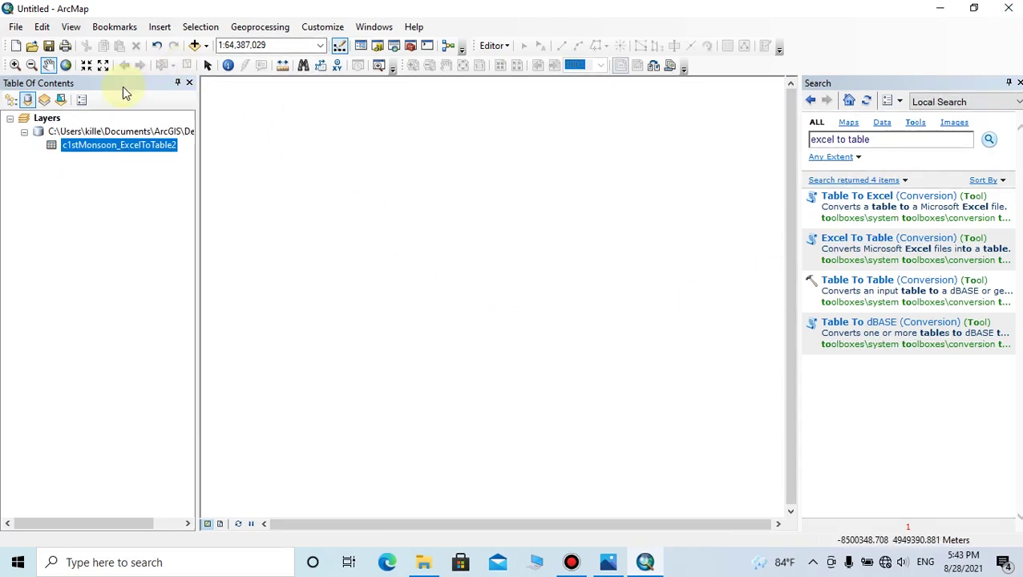
Plot the table as Events points using X_Coordinate and Y_Coordinate in SLD99 Sri Lanka Grid 1999
right_click(74, 149)
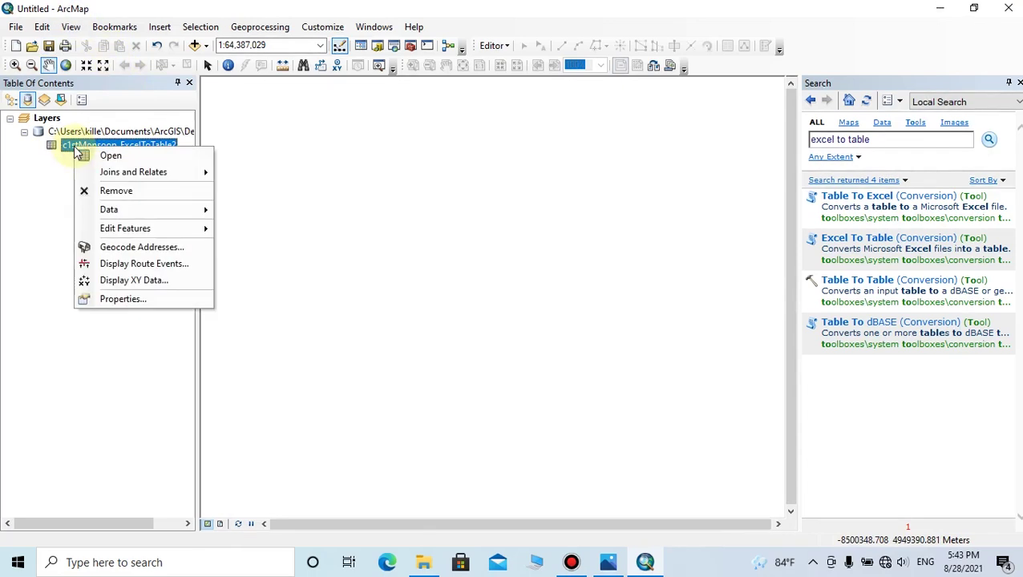
click(175, 279)
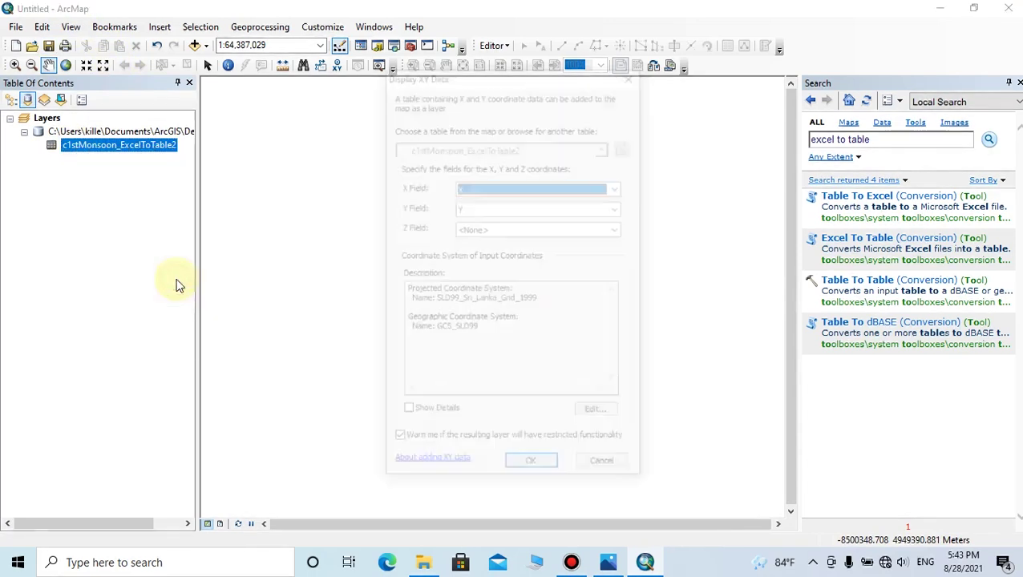
click(617, 188)
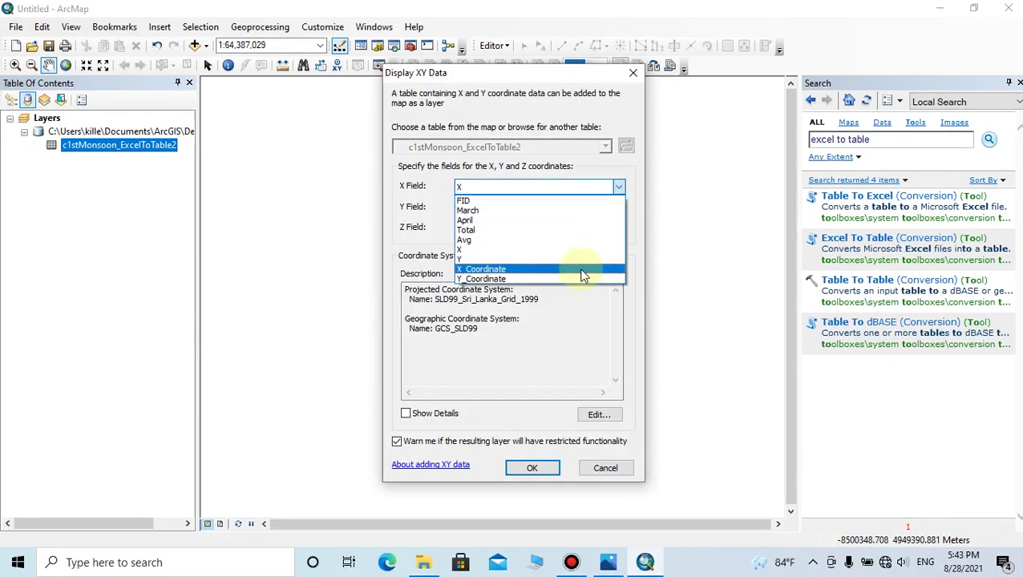
click(583, 270)
click(618, 208)
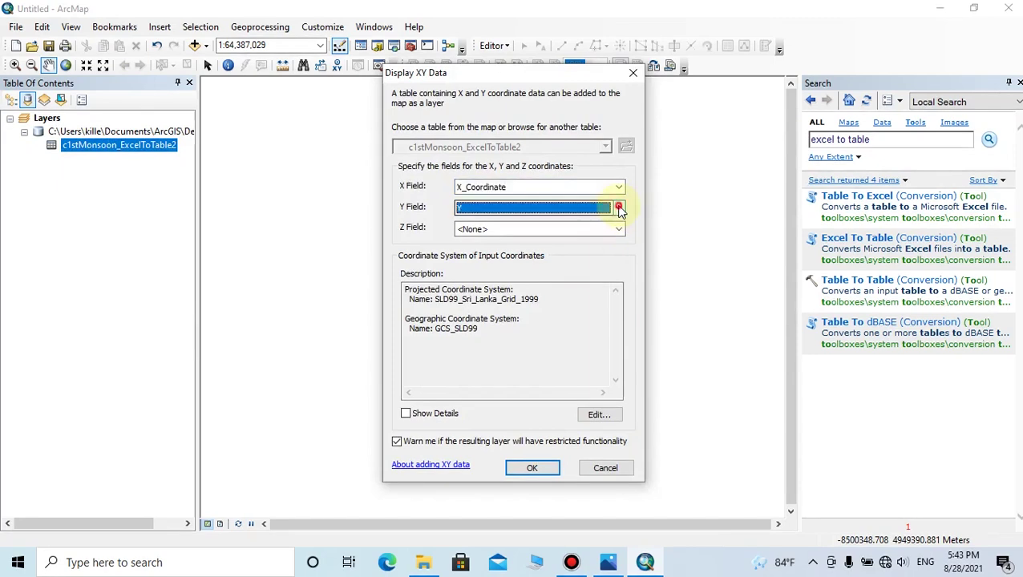
click(570, 300)
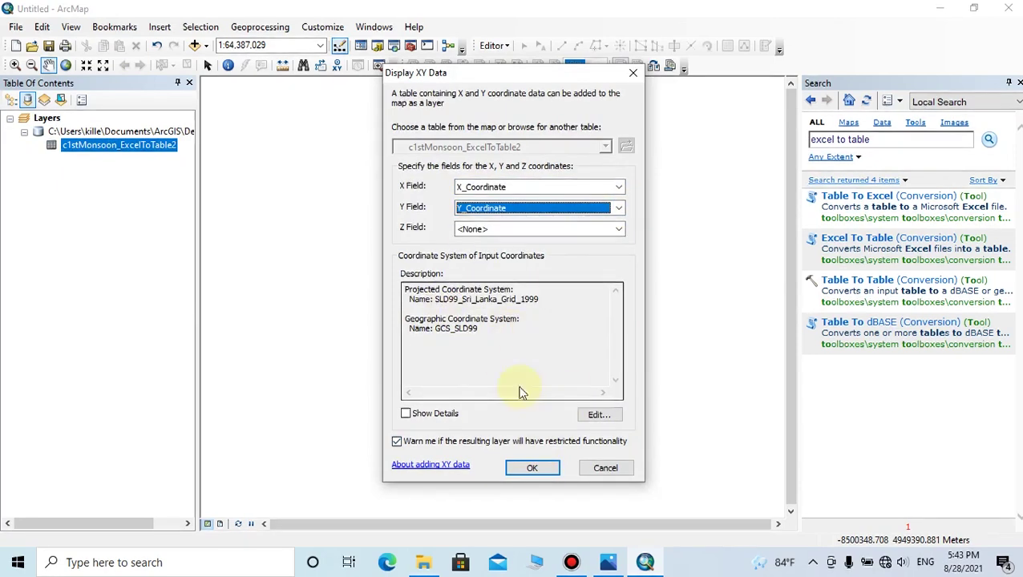
click(597, 417)
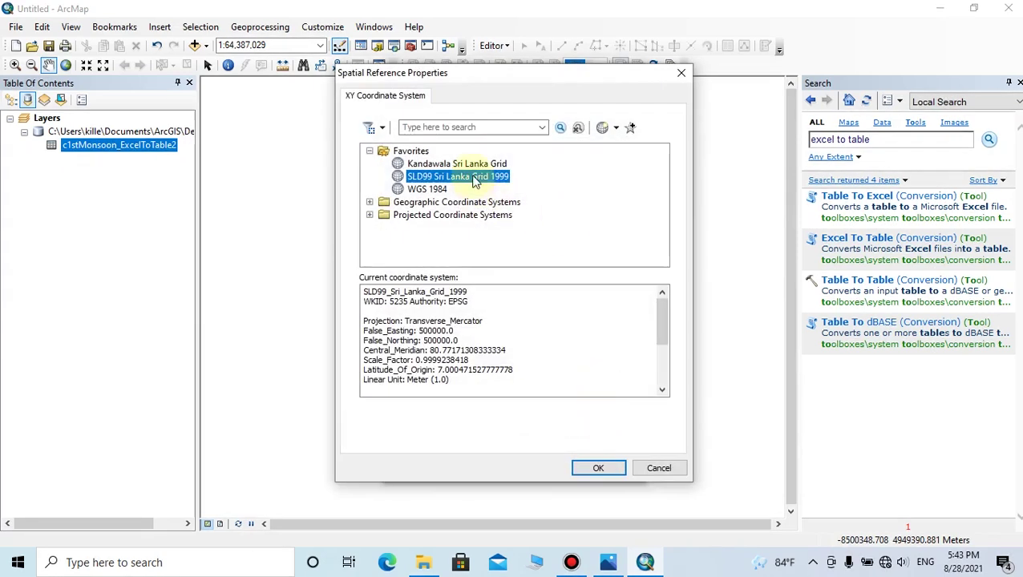
click(597, 470)
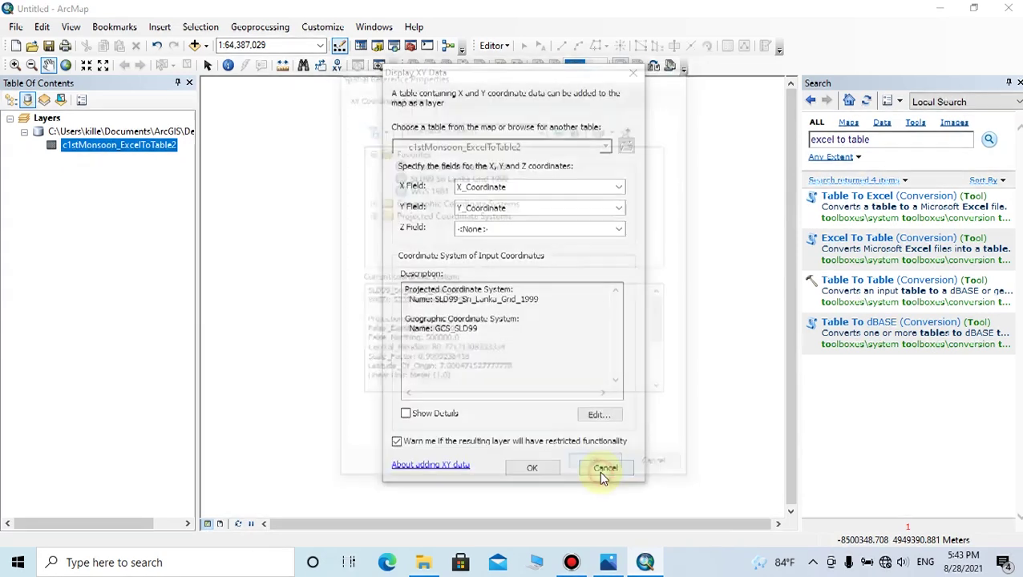
click(541, 465)
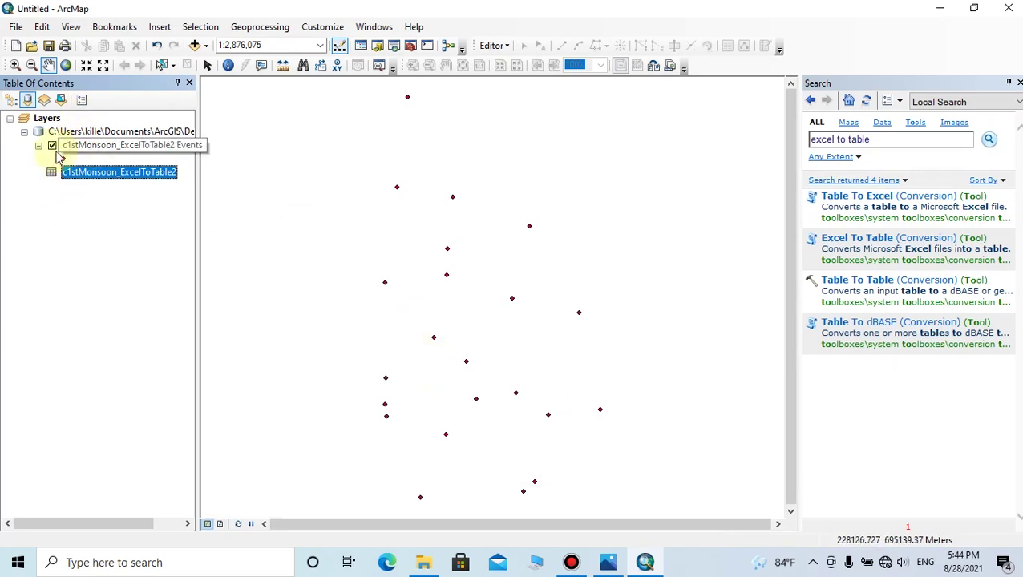
click(111, 148)
Export the Events points to first_pt.shp in the Rainfall Map folder and add it to the map
right_click(110, 148)
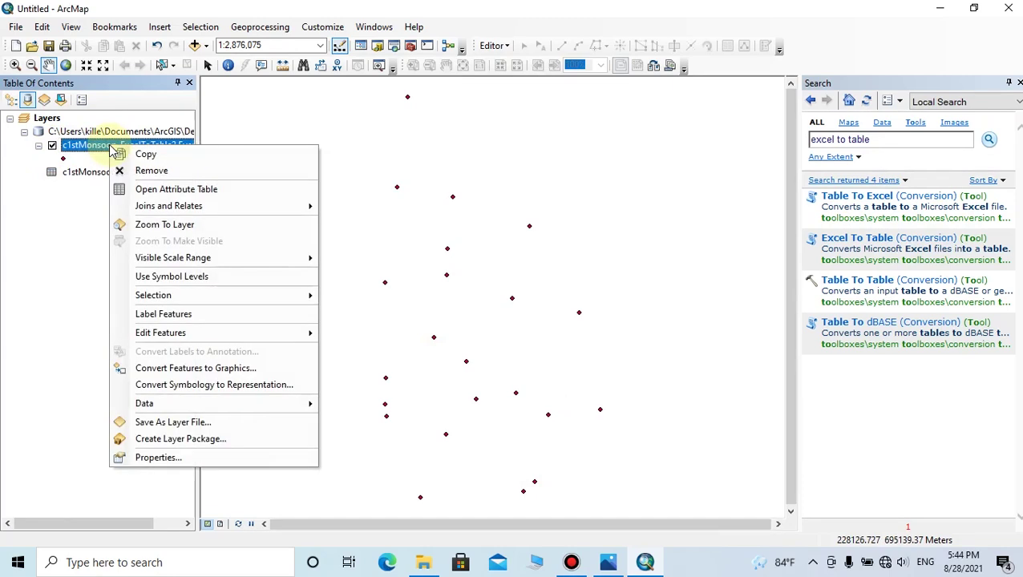
mouse_move(197, 407)
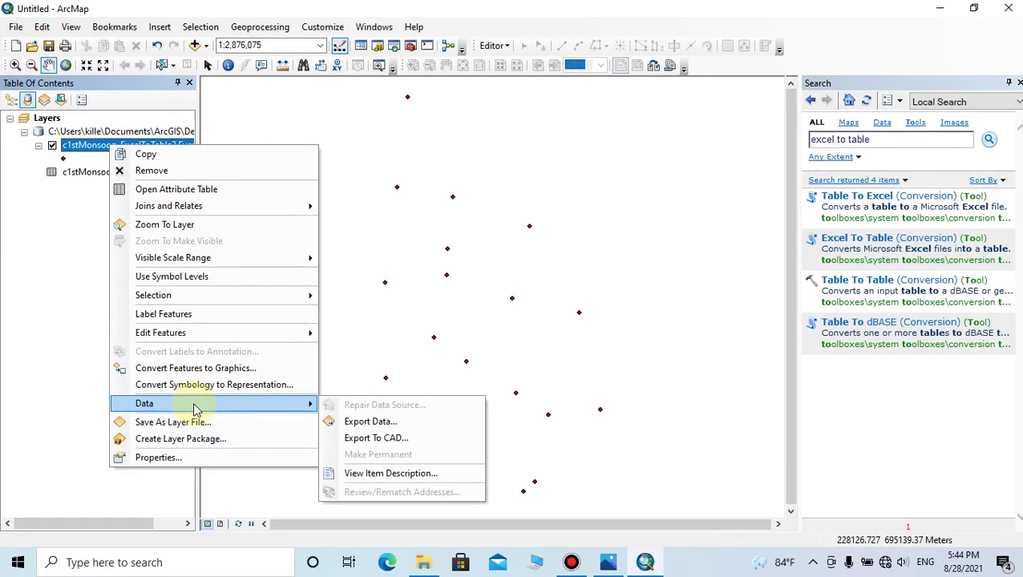
click(365, 424)
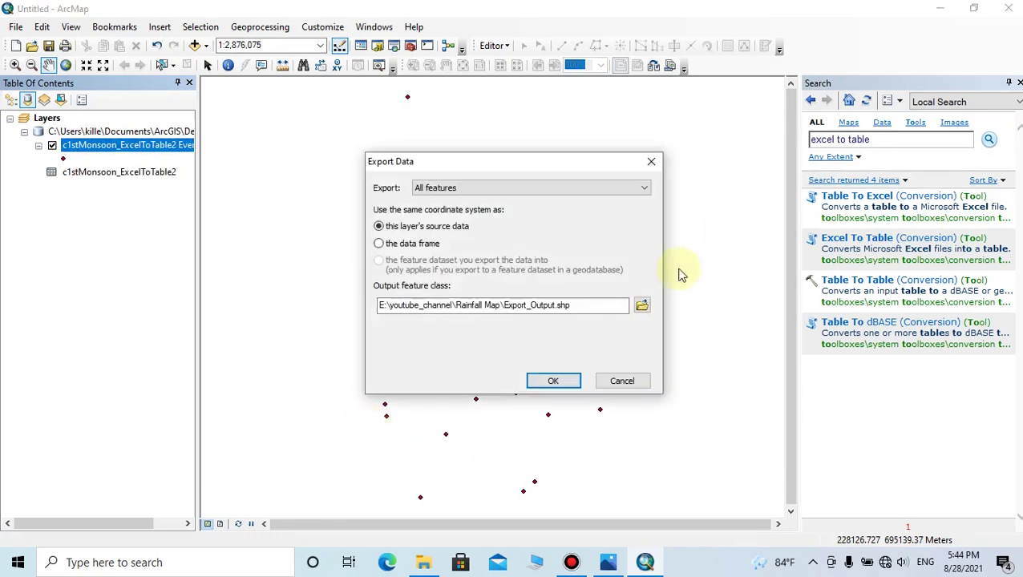
click(642, 309)
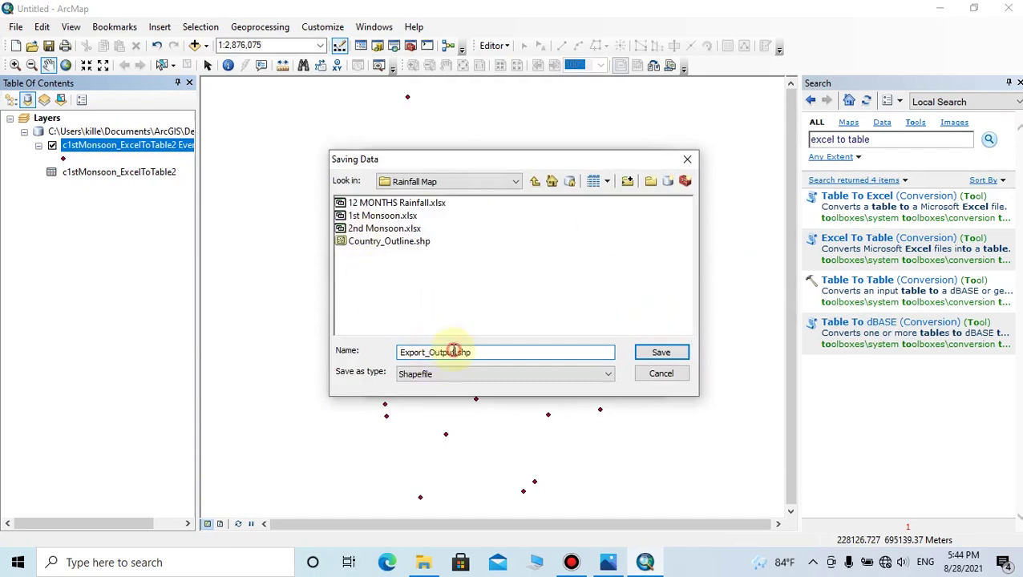
drag(454, 352, 398, 352)
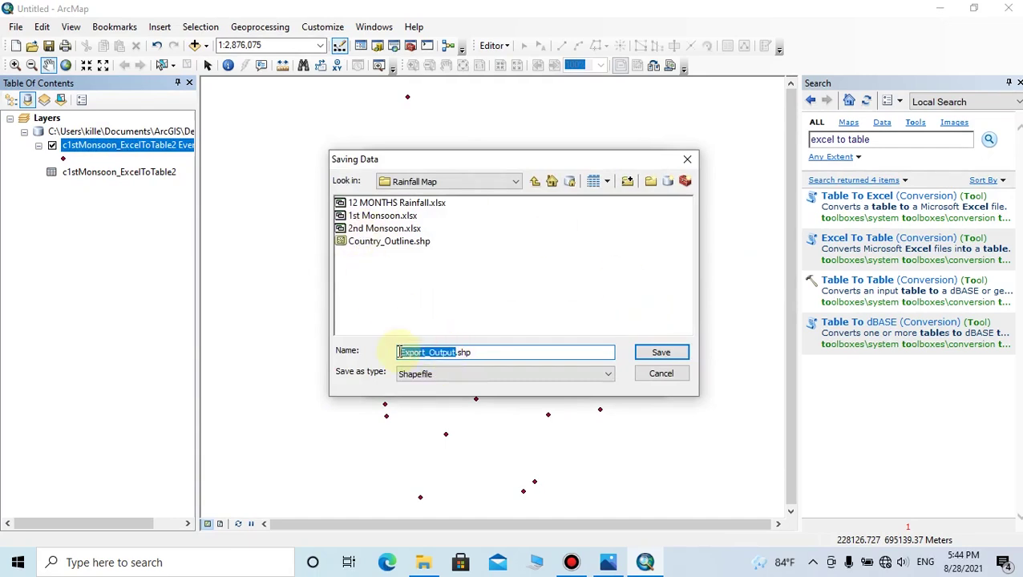
text(f)
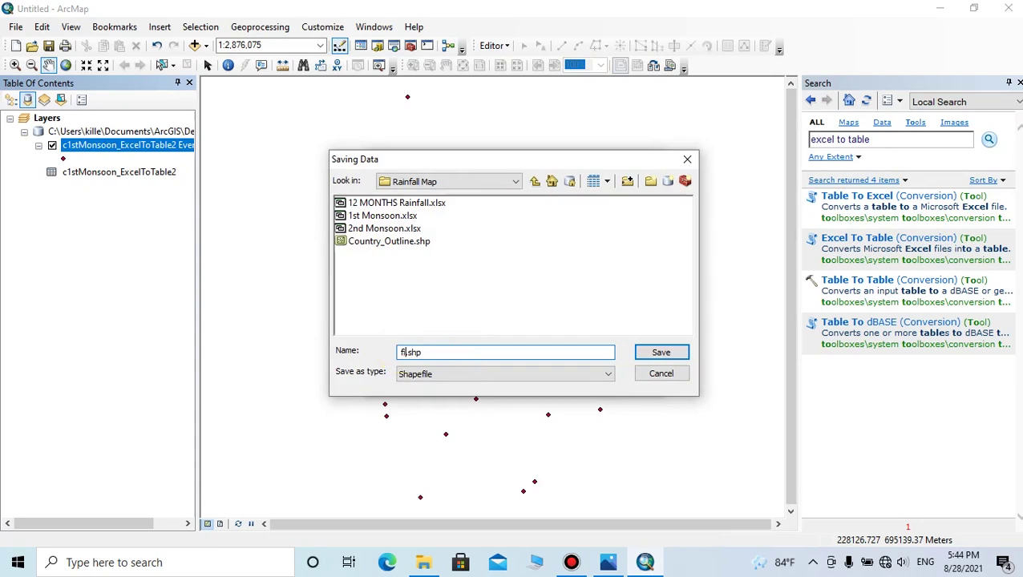
text(irst_pt)
click(661, 353)
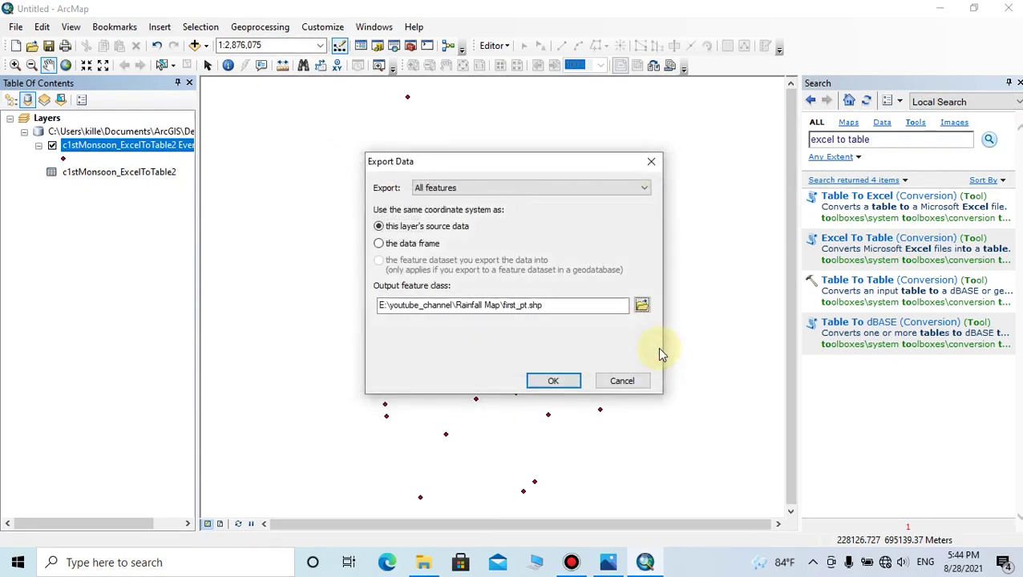
click(550, 381)
click(565, 332)
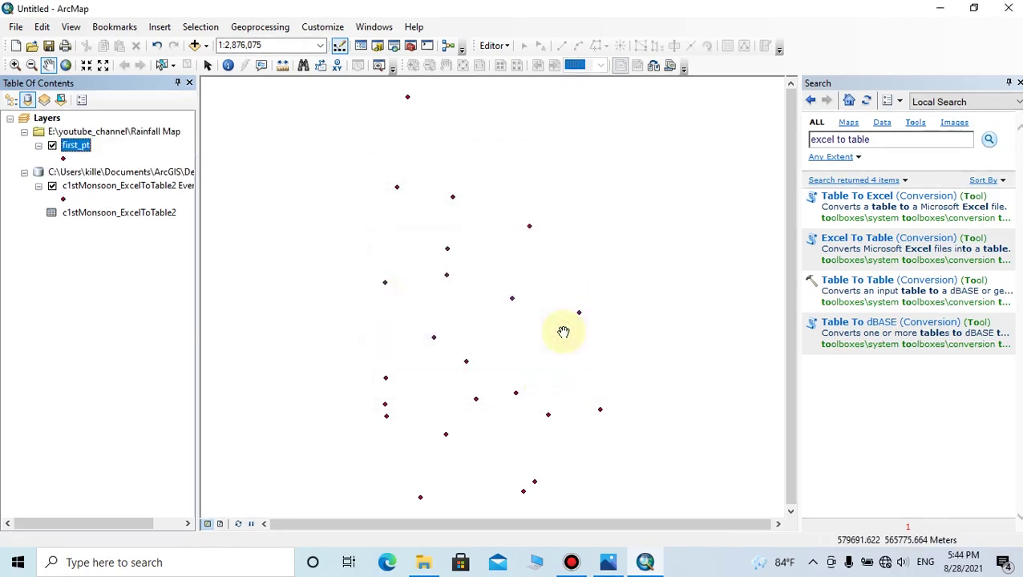
right_click(103, 171)
click(146, 183)
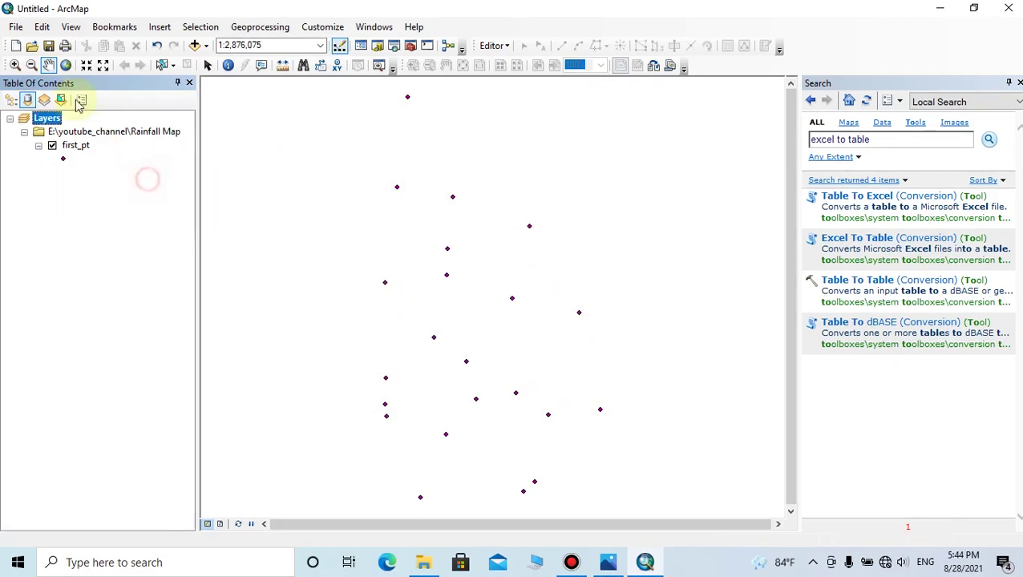
click(11, 99)
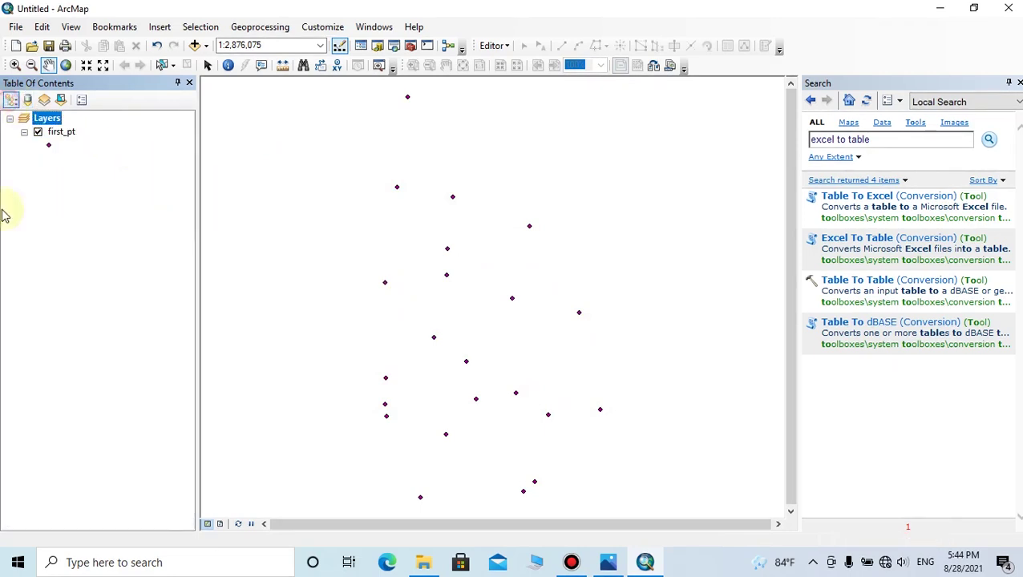
click(58, 134)
right_click(56, 136)
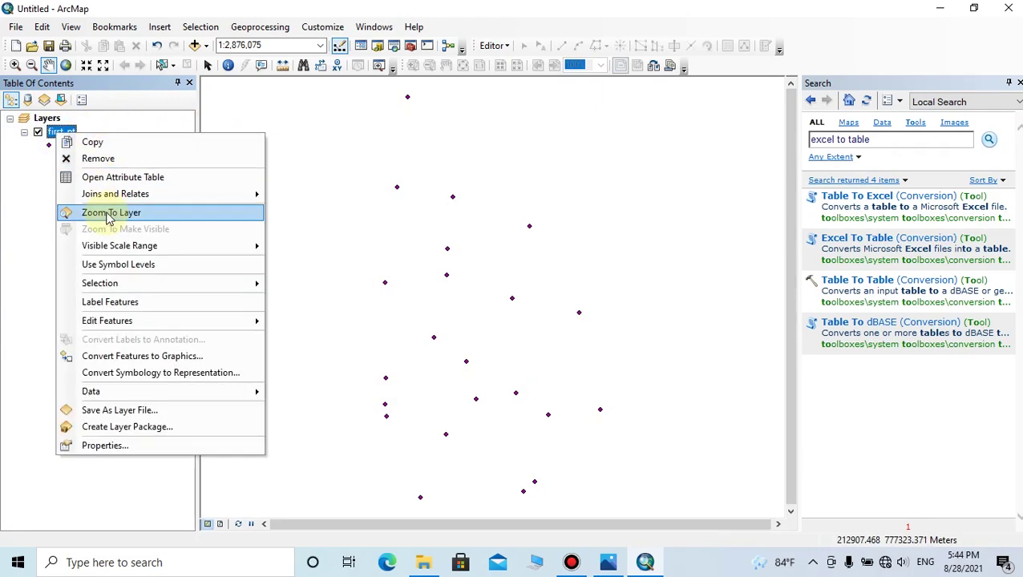
click(118, 177)
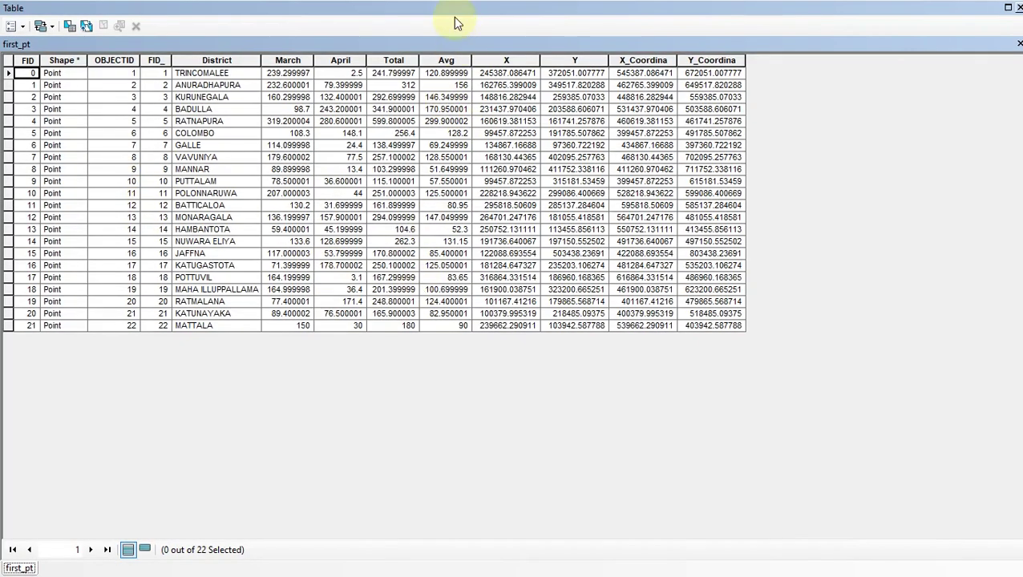
click(449, 58)
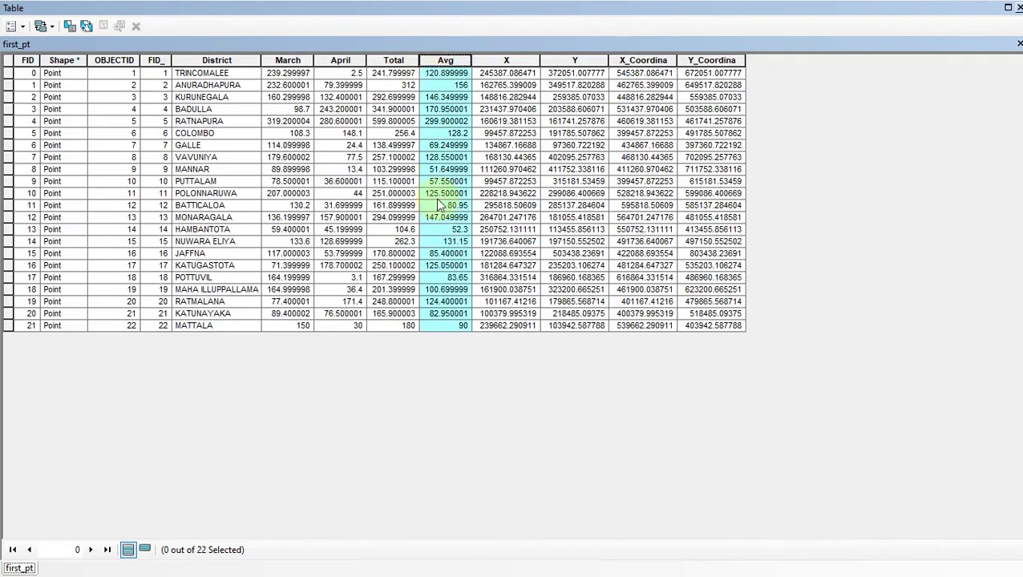
click(1018, 9)
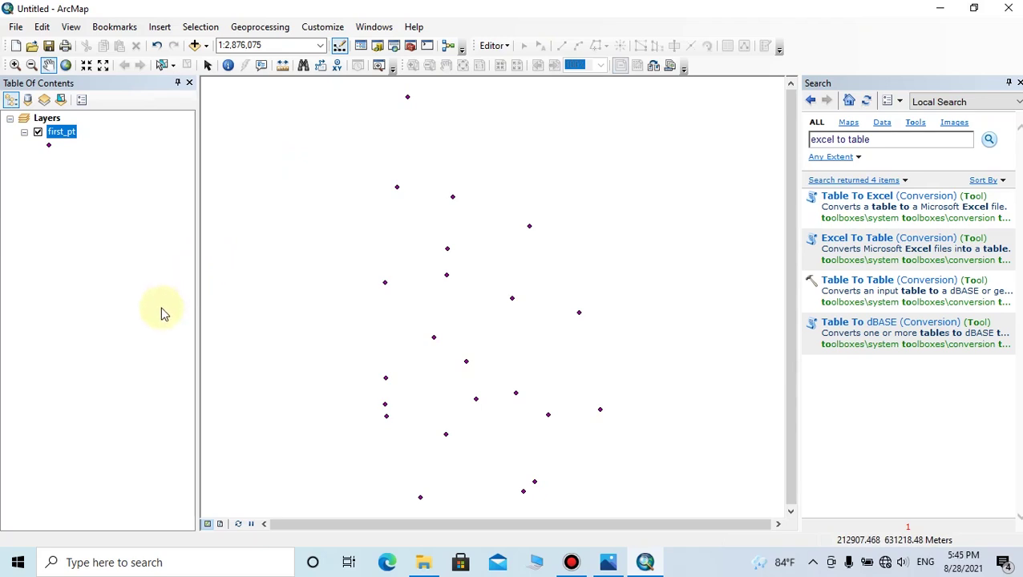
Add the Country_Outline shapefile to the map
click(196, 46)
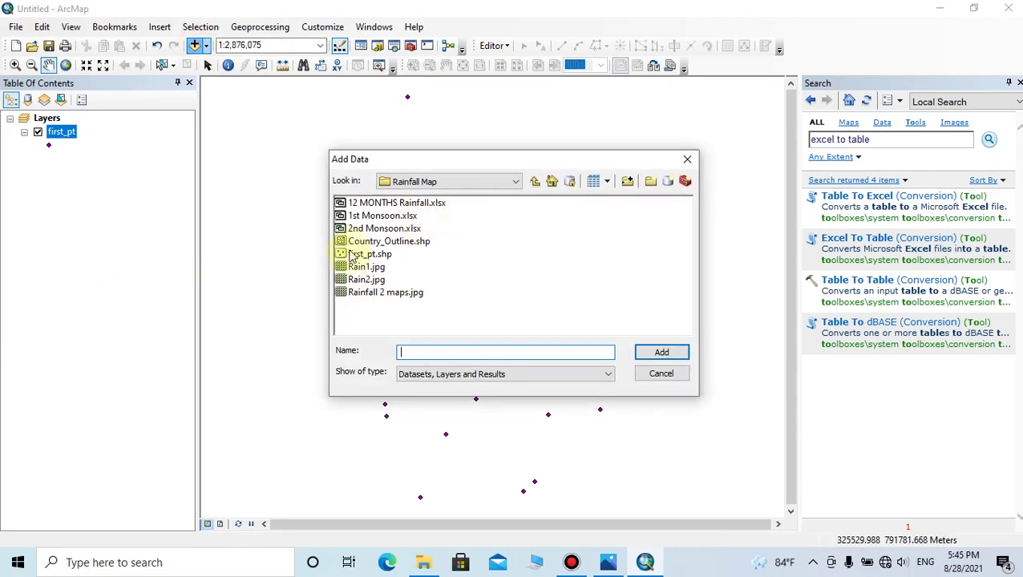
click(361, 241)
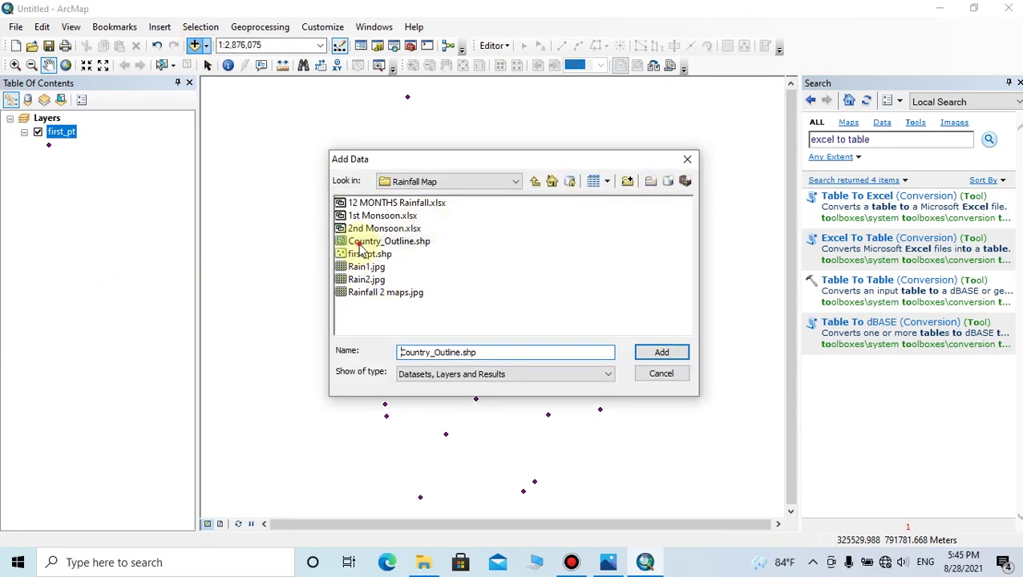
click(674, 353)
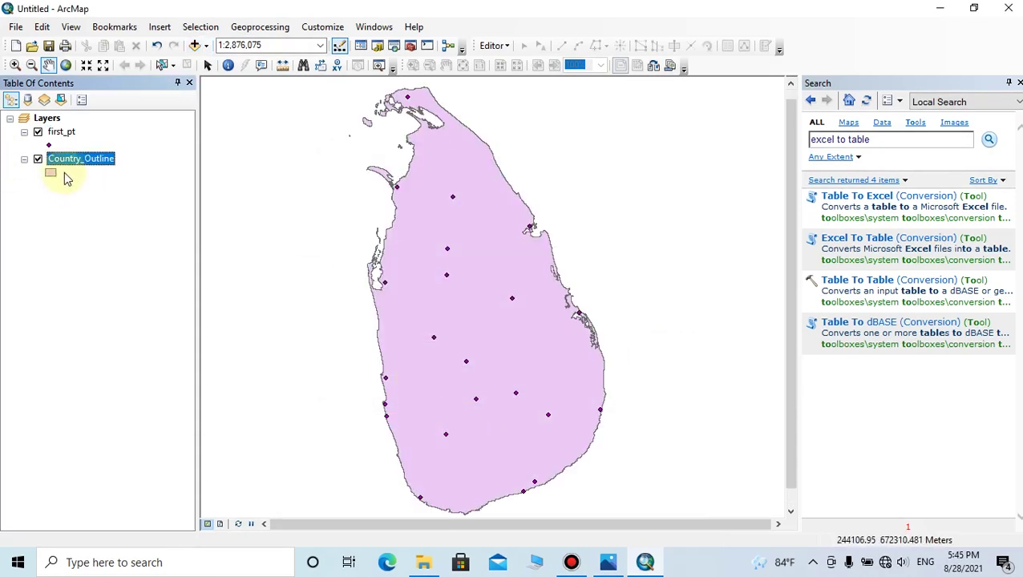
Symbolize Country_Outline as a hollow fill with a light blue outline
click(52, 173)
click(365, 254)
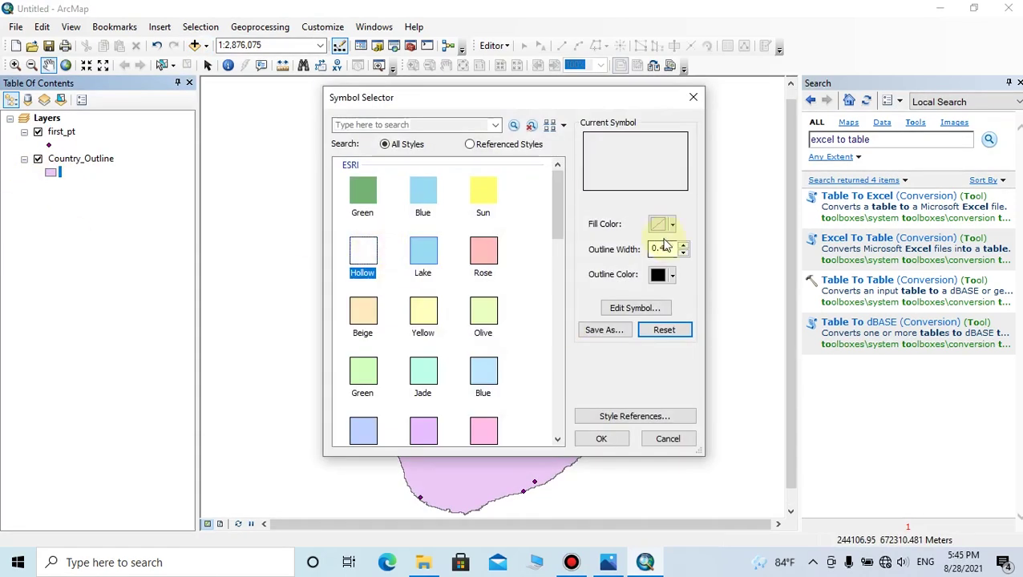
click(674, 276)
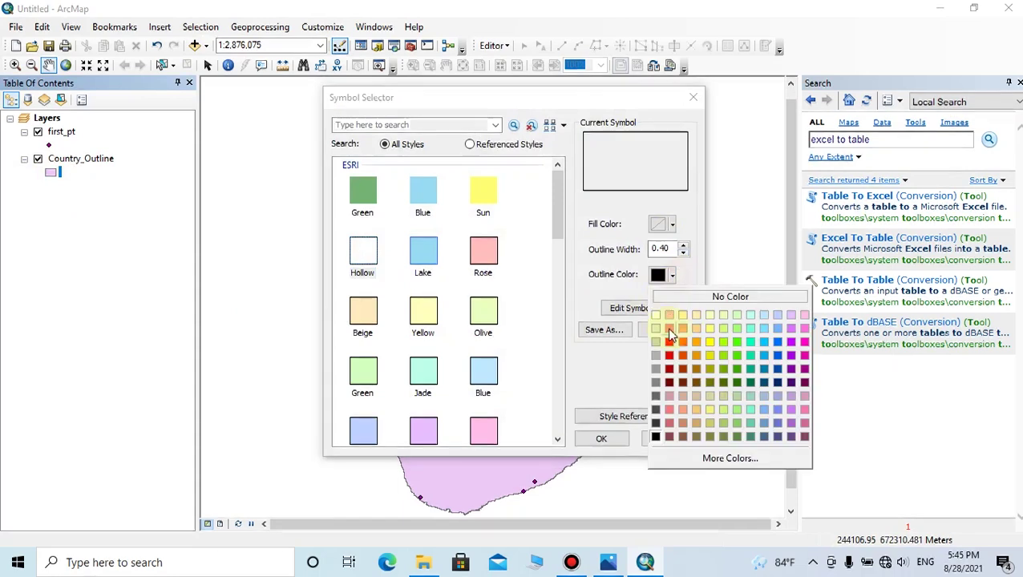
click(774, 328)
click(599, 439)
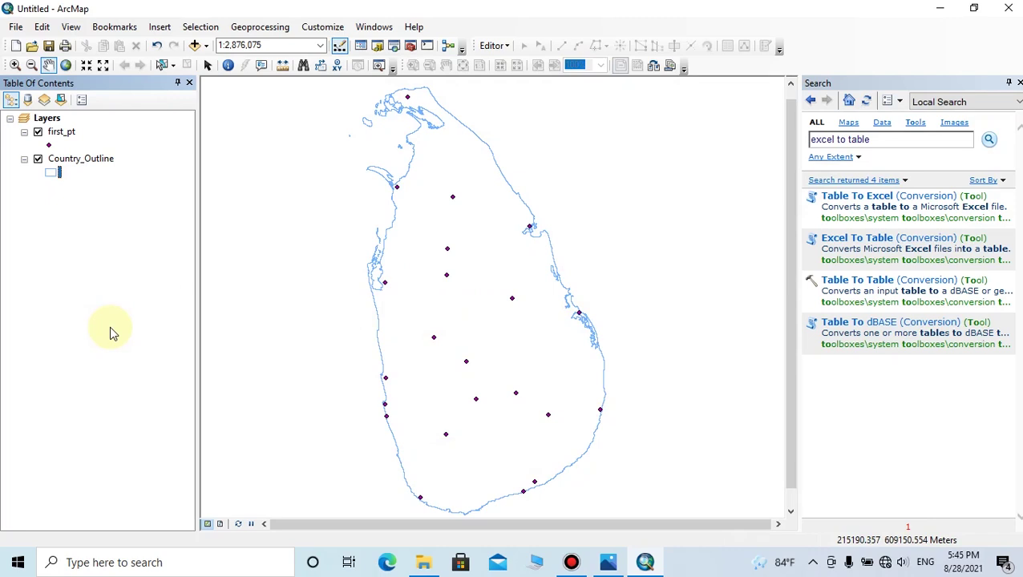
Replace the old search query with IDW and open the IDW interpolation tool from the results
click(875, 140)
key(BackSpace)
key(BackSpace)
key(BackSpace)
key(BackSpace)
key(BackSpace)
key(BackSpace)
key(BackSpace)
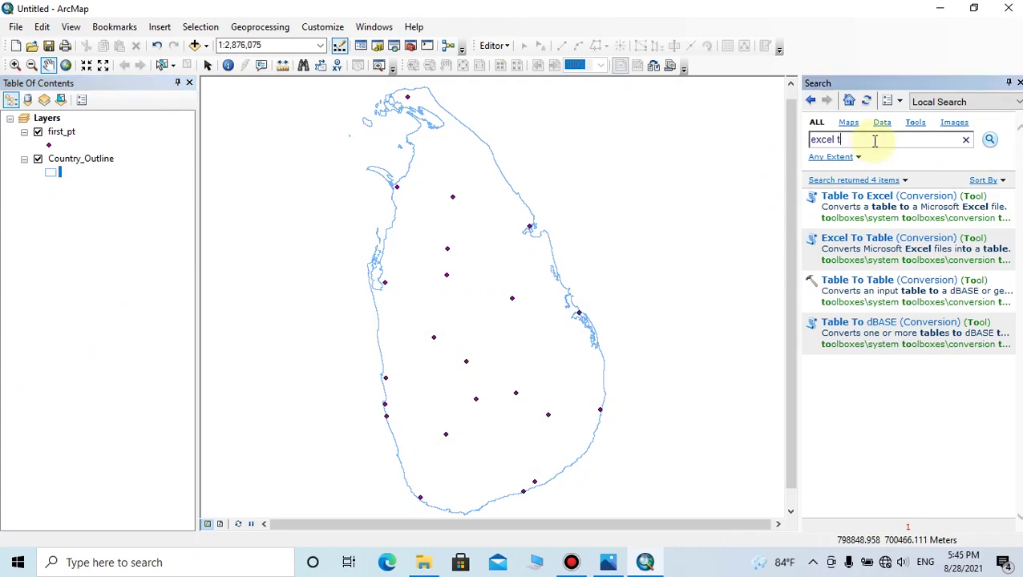
key(BackSpace)
key(BackSpace)
key(BackSpace)
key(BackSpace)
key(BackSpace)
key(BackSpace)
key(BackSpace)
click(989, 140)
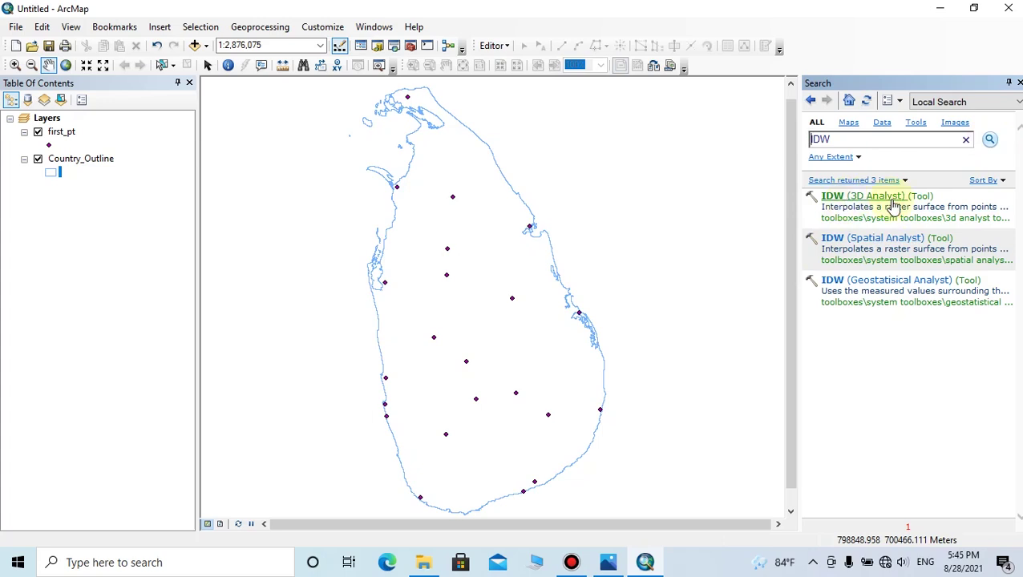
double_click(892, 205)
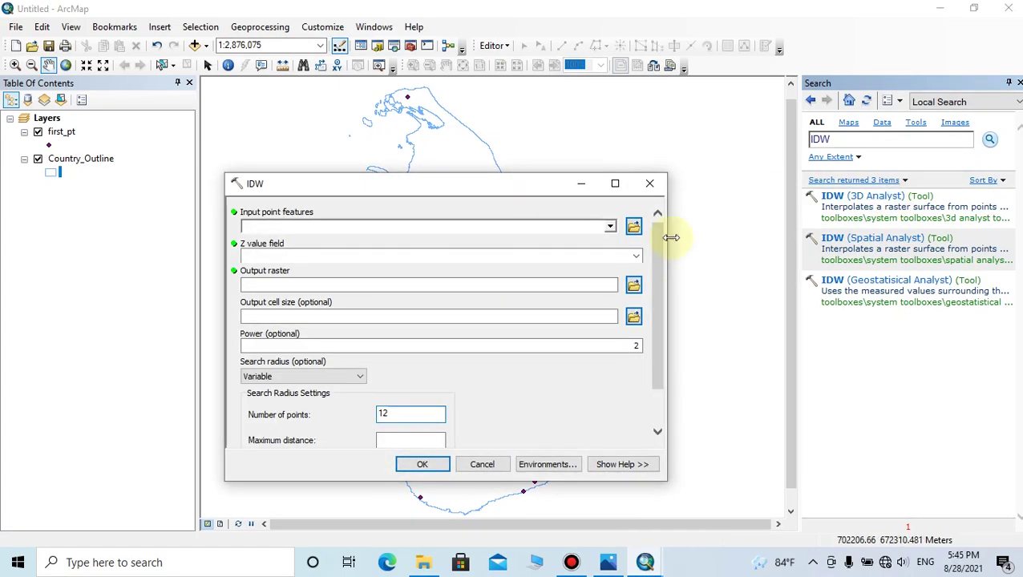
Set IDW input points to first_pt, Z field to Avg, and output raster to first_mon_ra in the test folder
click(609, 226)
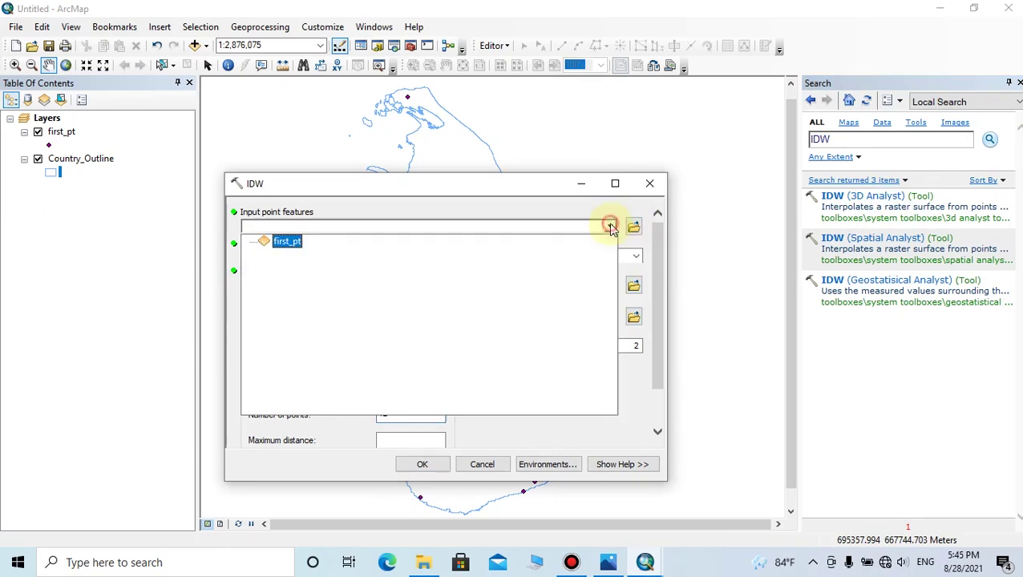
click(288, 243)
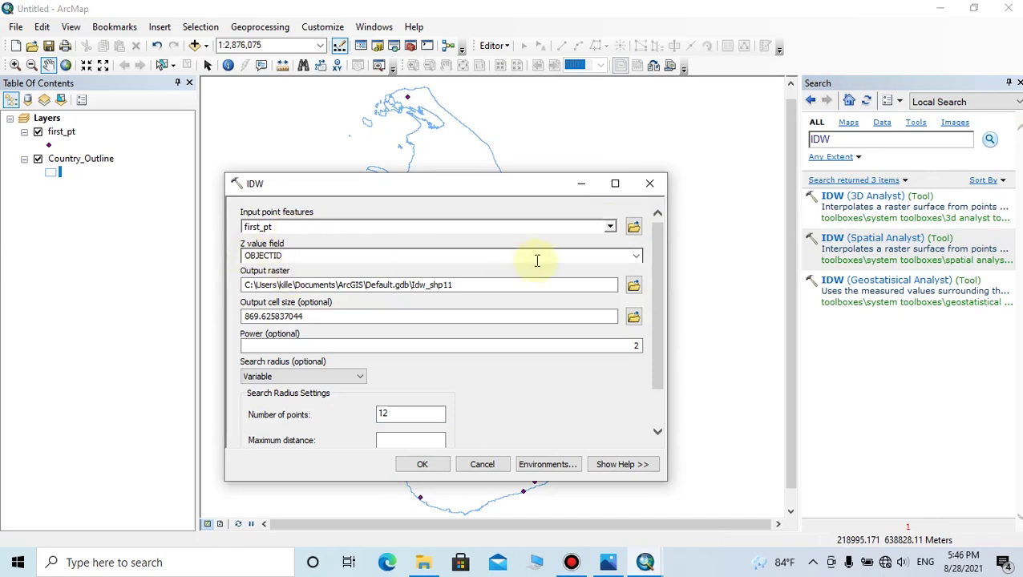
click(635, 256)
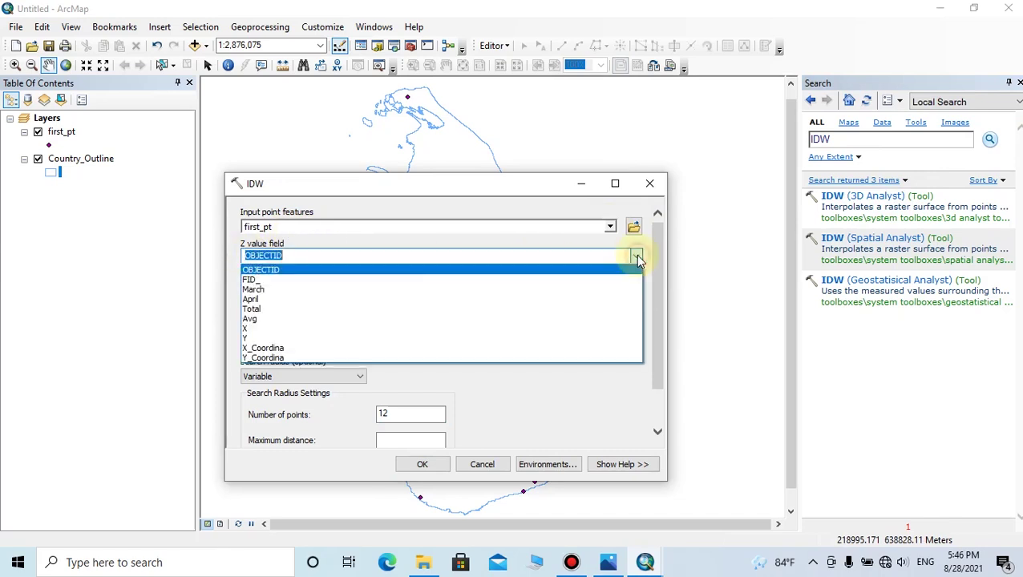
click(266, 321)
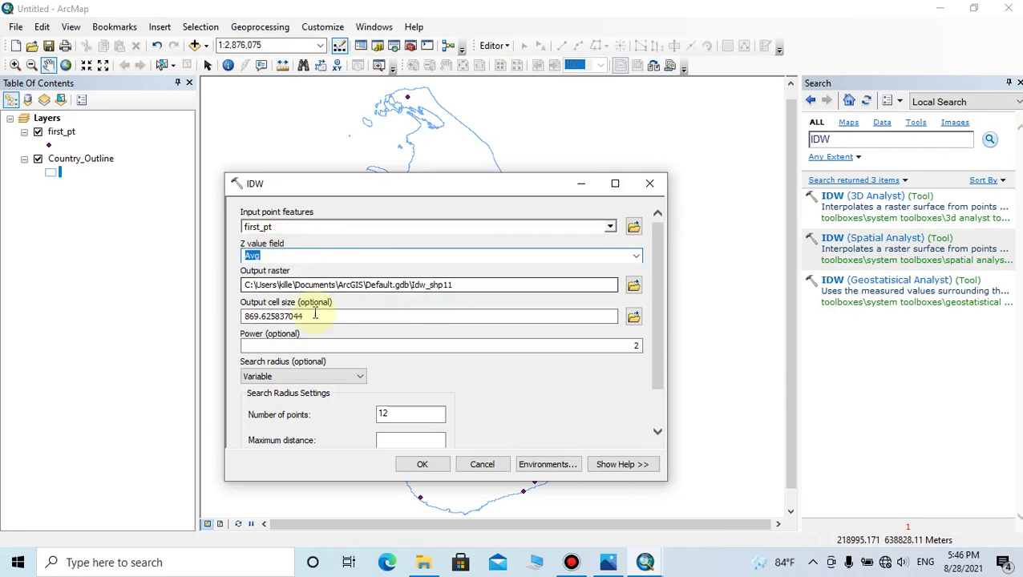
drag(657, 272, 662, 337)
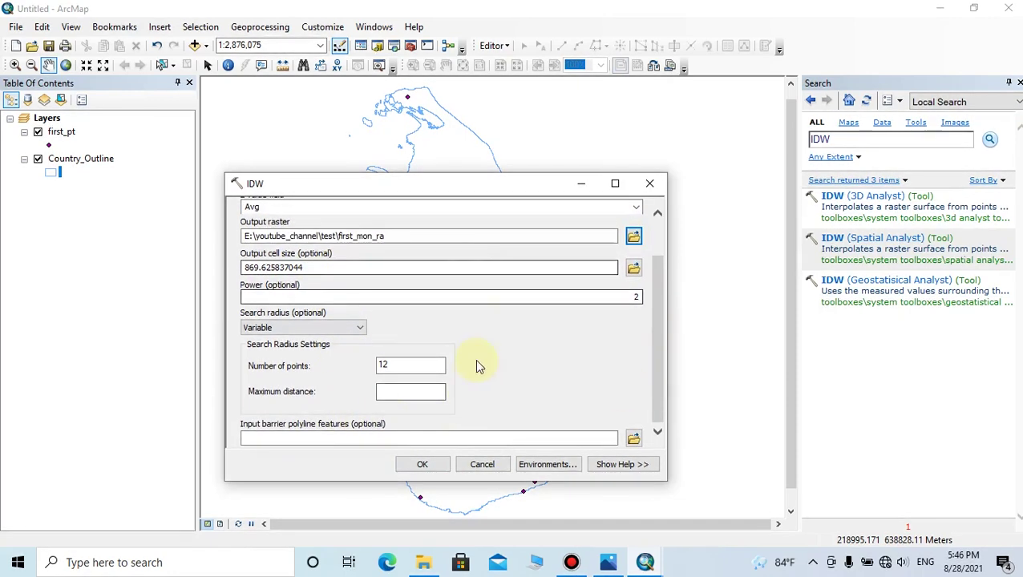
In the IDW environment settings, set the processing extent to match the Country_Outline layer
click(541, 465)
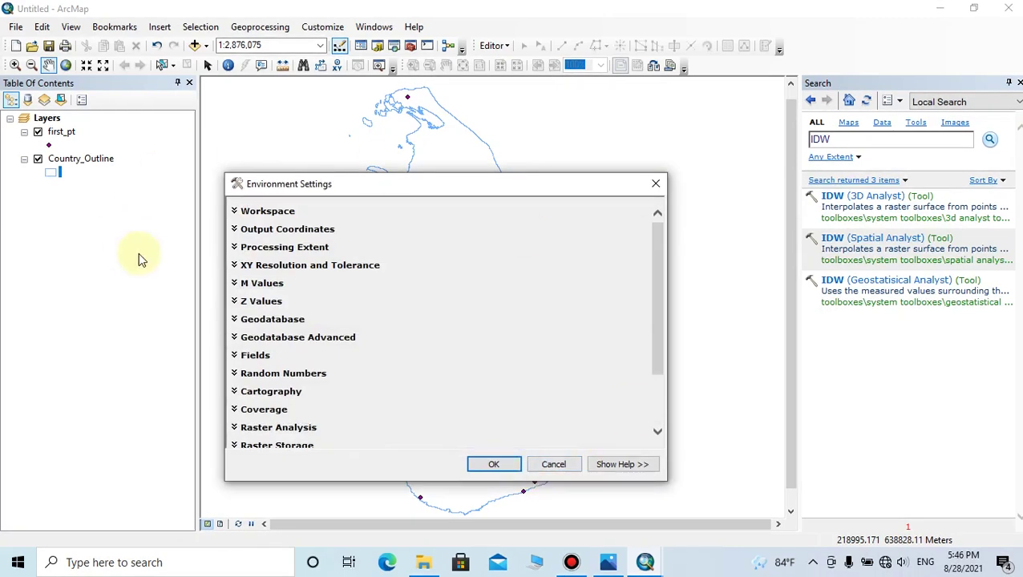
click(256, 248)
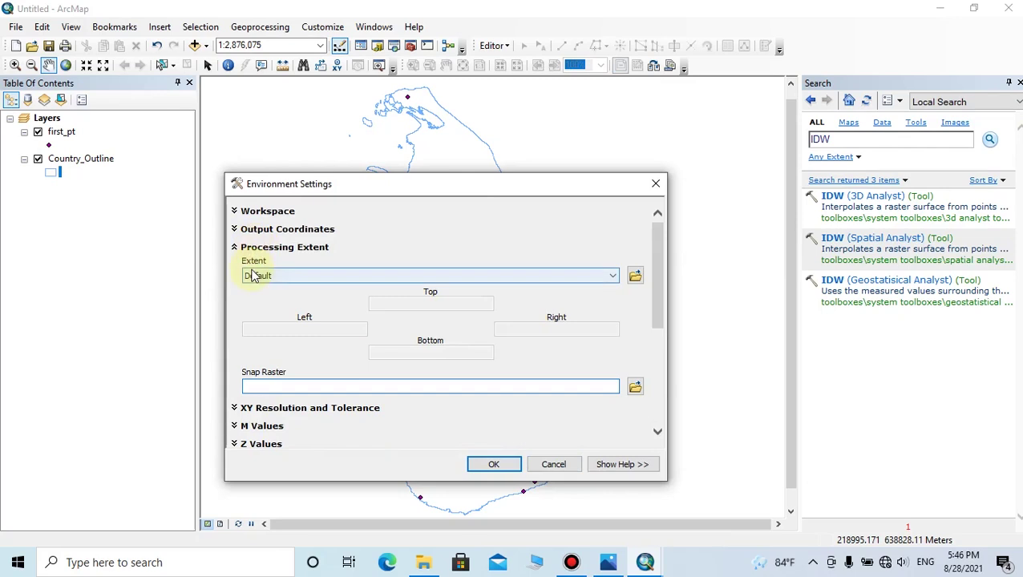
click(278, 275)
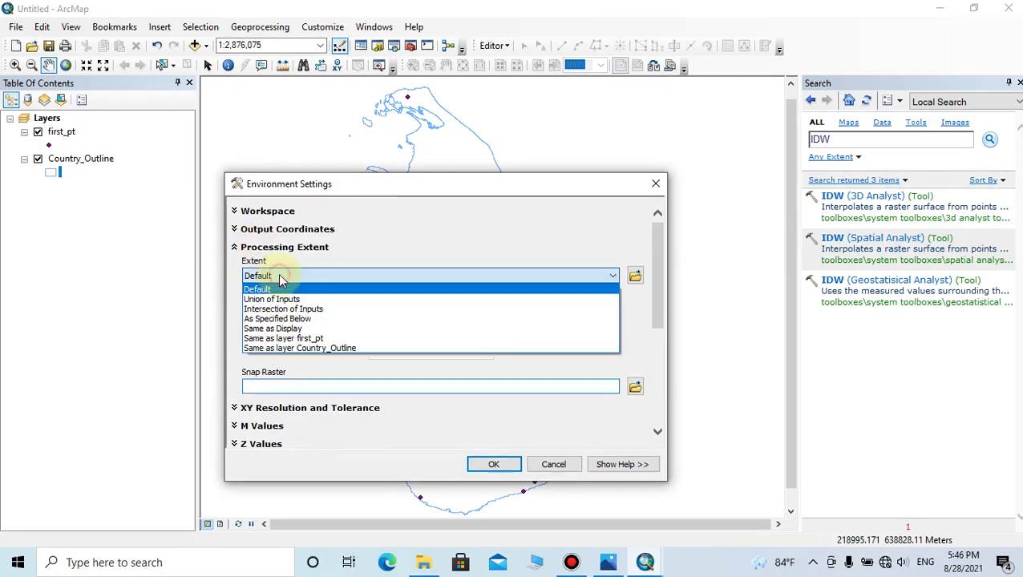
click(294, 350)
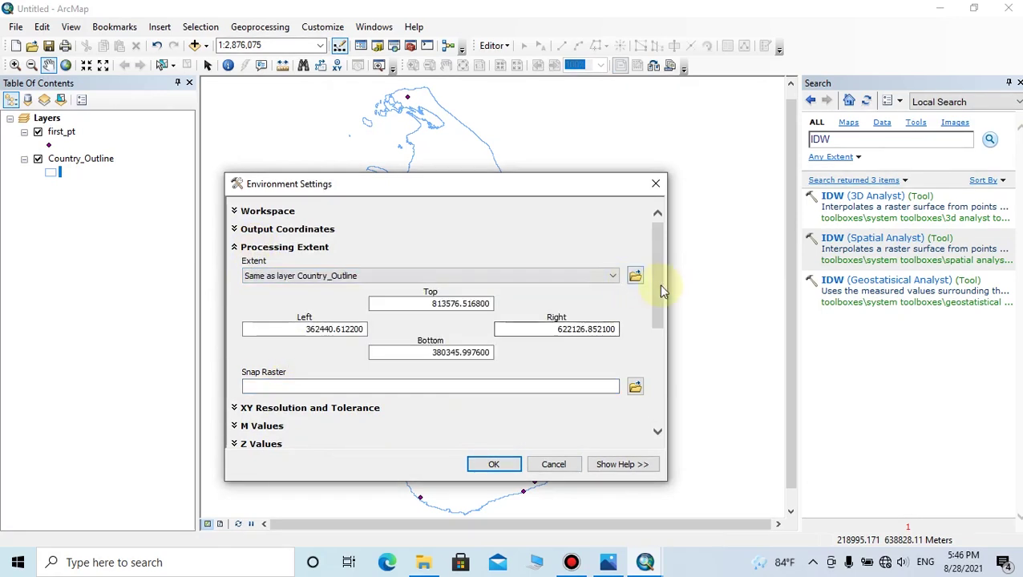
drag(658, 284, 666, 401)
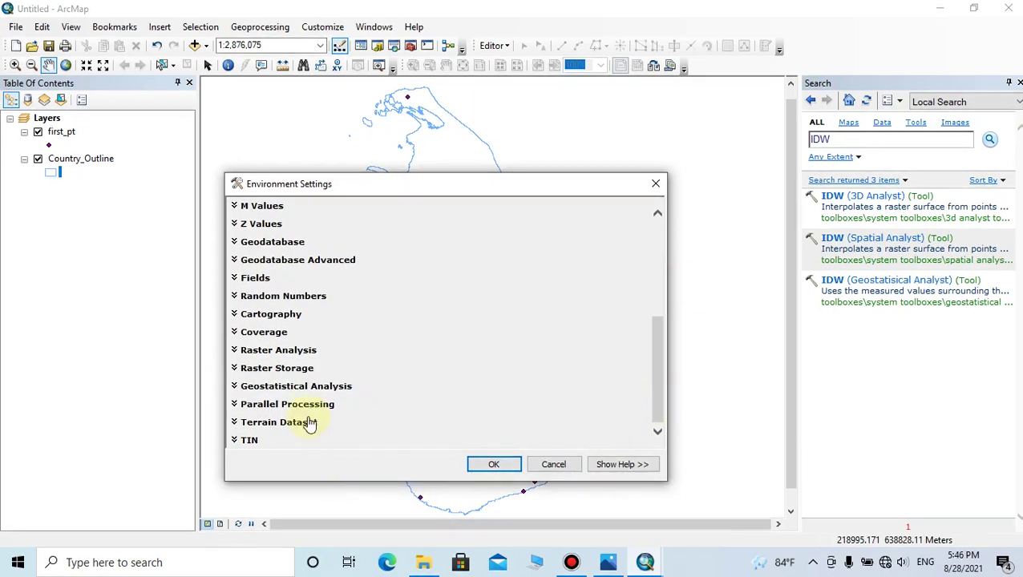
Set the raster analysis mask to Country_Outline and run the IDW interpolation
click(267, 353)
drag(659, 332, 642, 390)
click(612, 346)
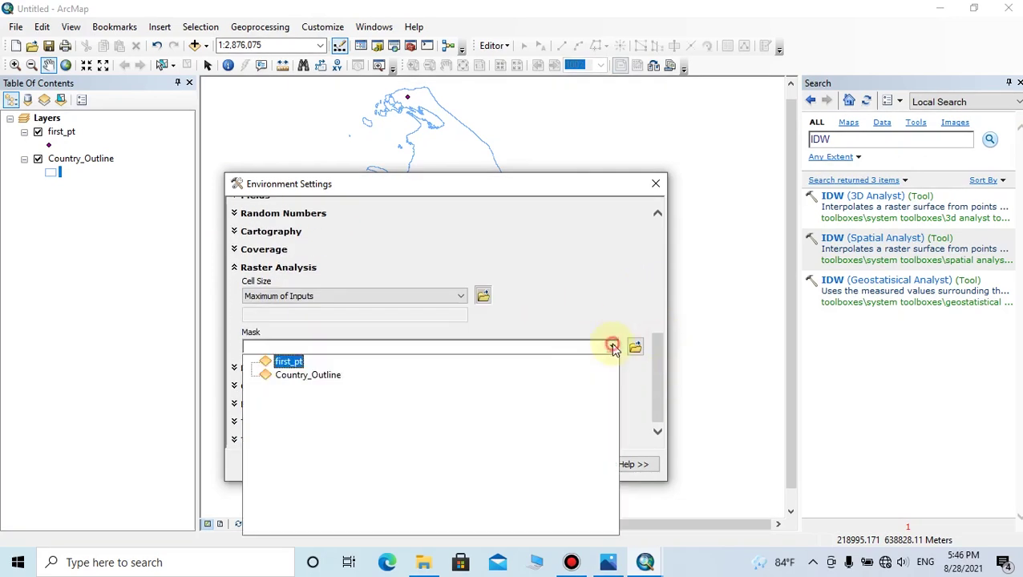
click(321, 376)
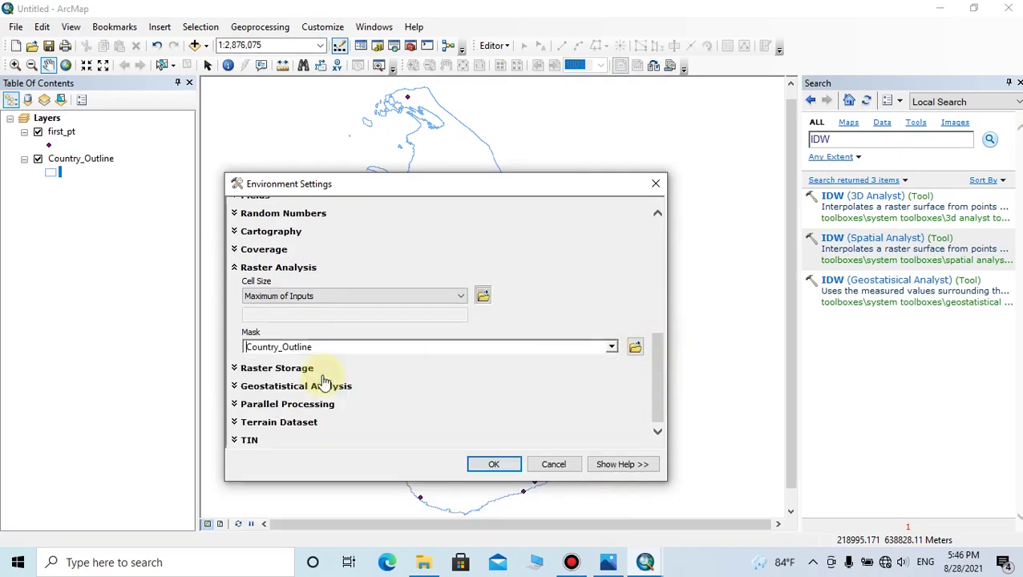
click(493, 466)
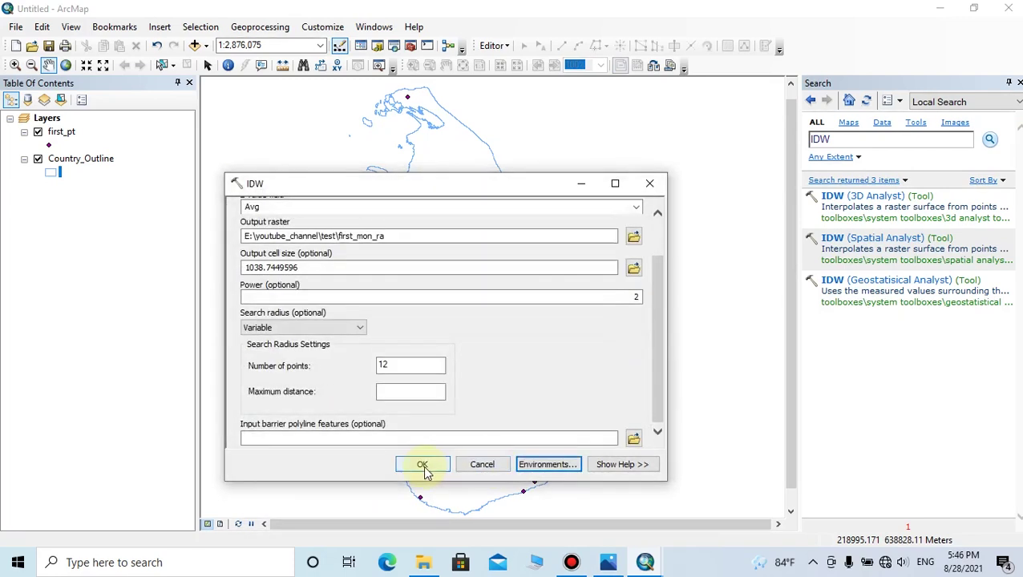
click(420, 464)
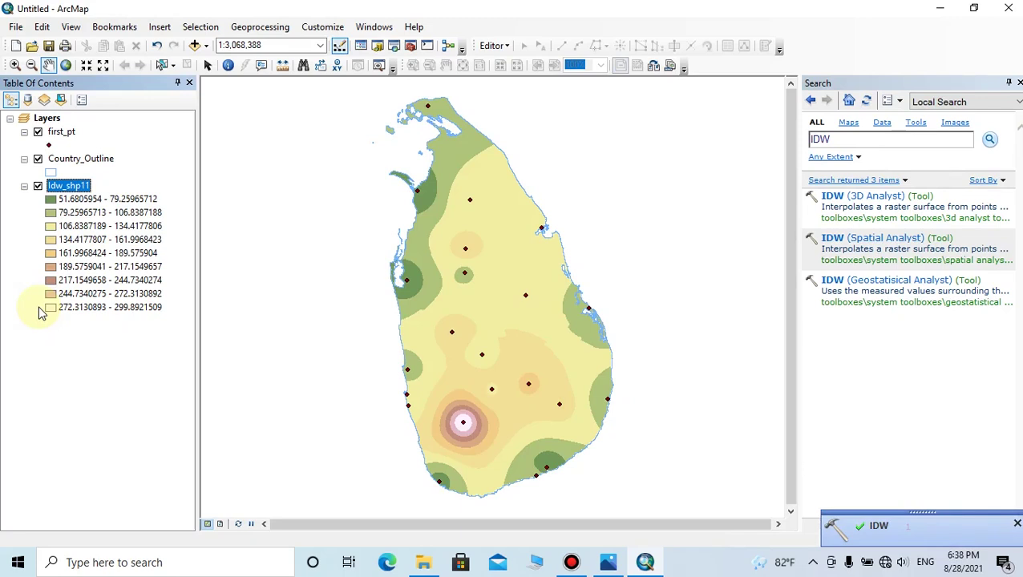
Rename the new Idw_shp11 layer to first_mon
text(first_mon)
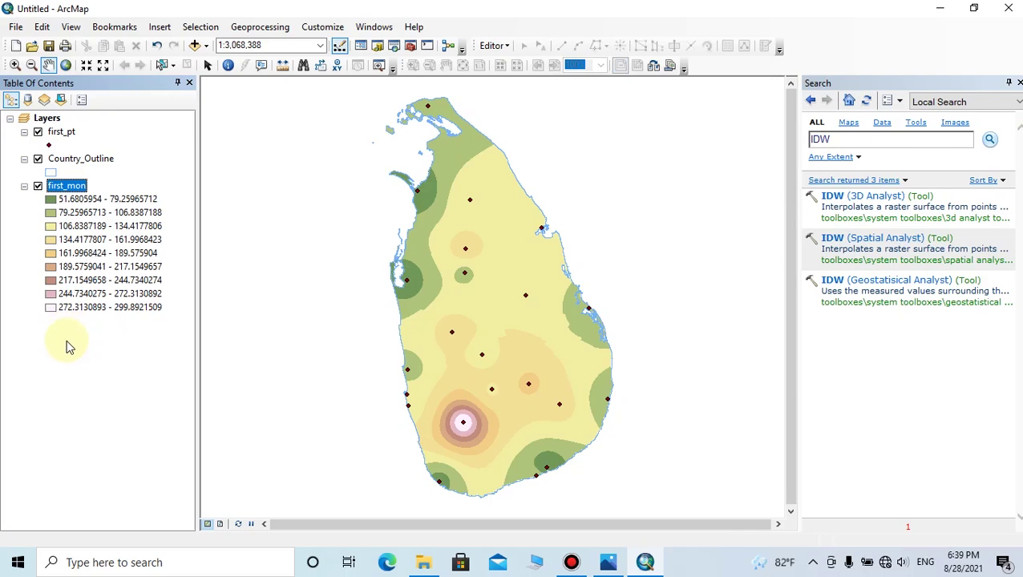
Classify first_mon's symbology into 10 Equal Interval classes spanning 51.68 to 299.89
right_click(72, 186)
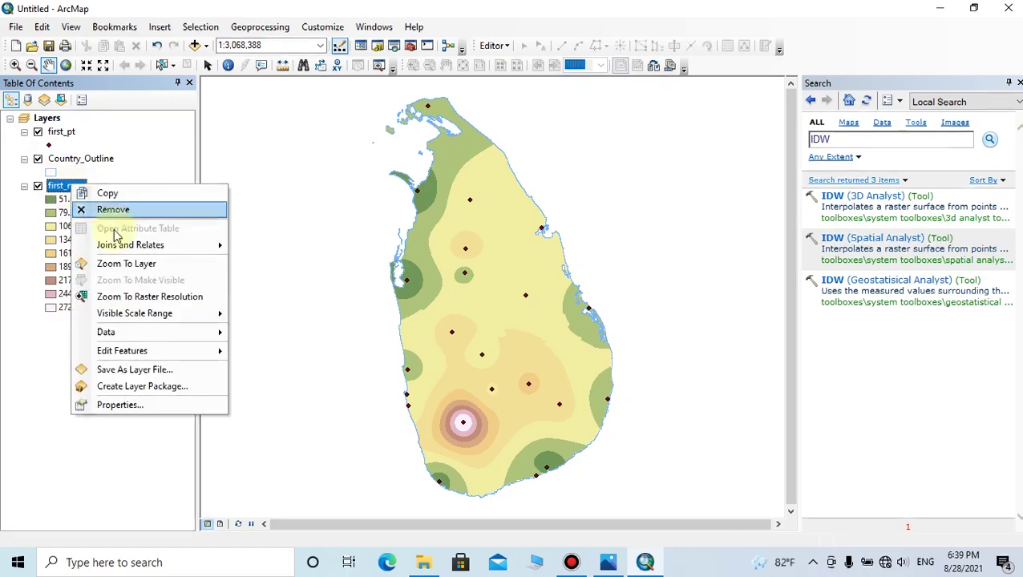
click(118, 404)
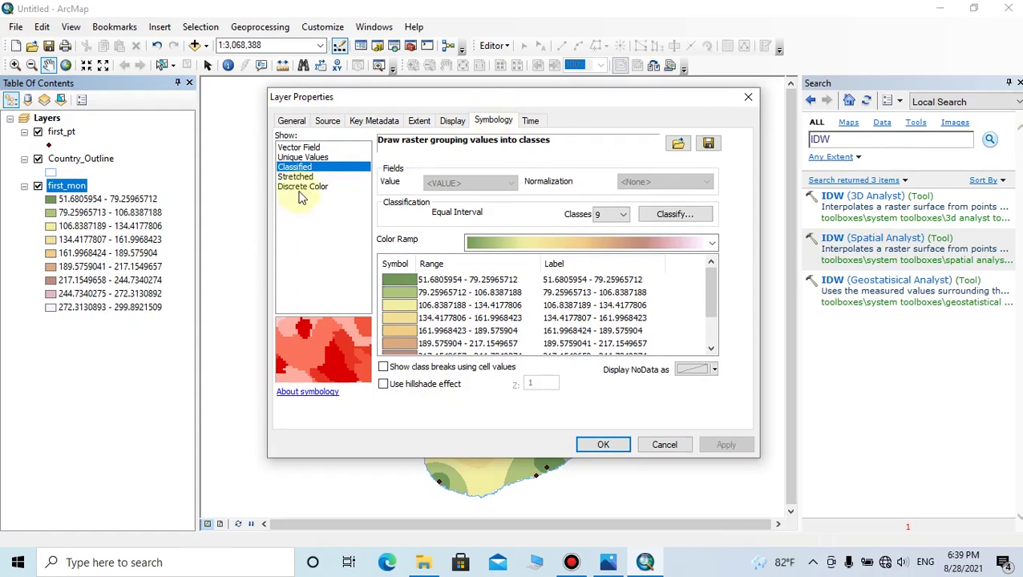
click(622, 214)
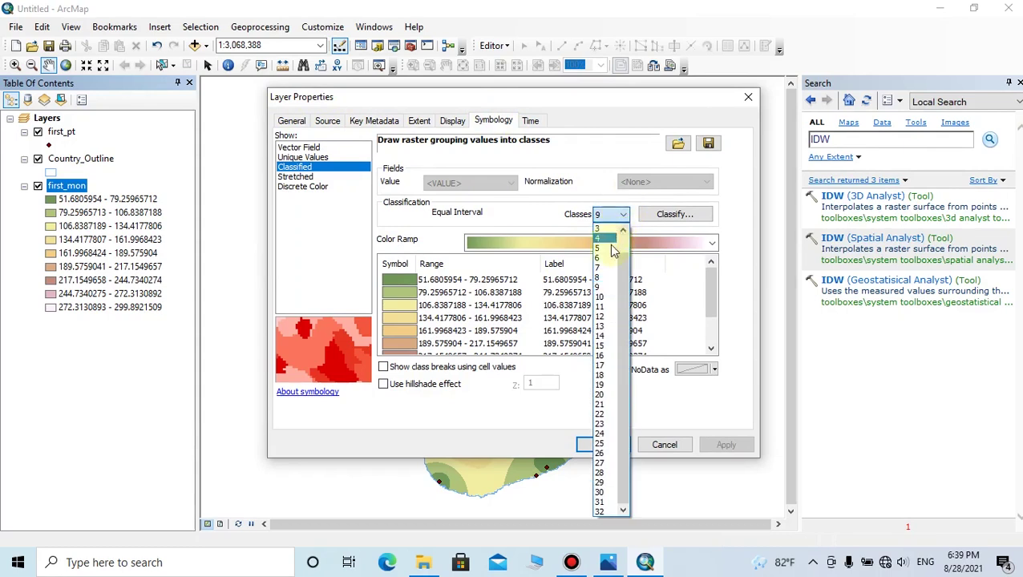
click(603, 297)
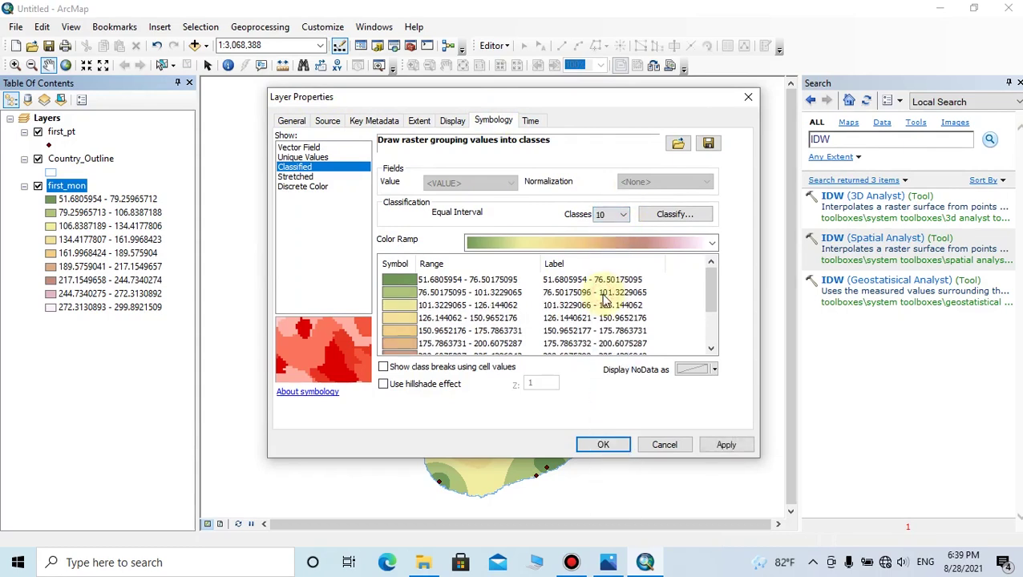
click(683, 217)
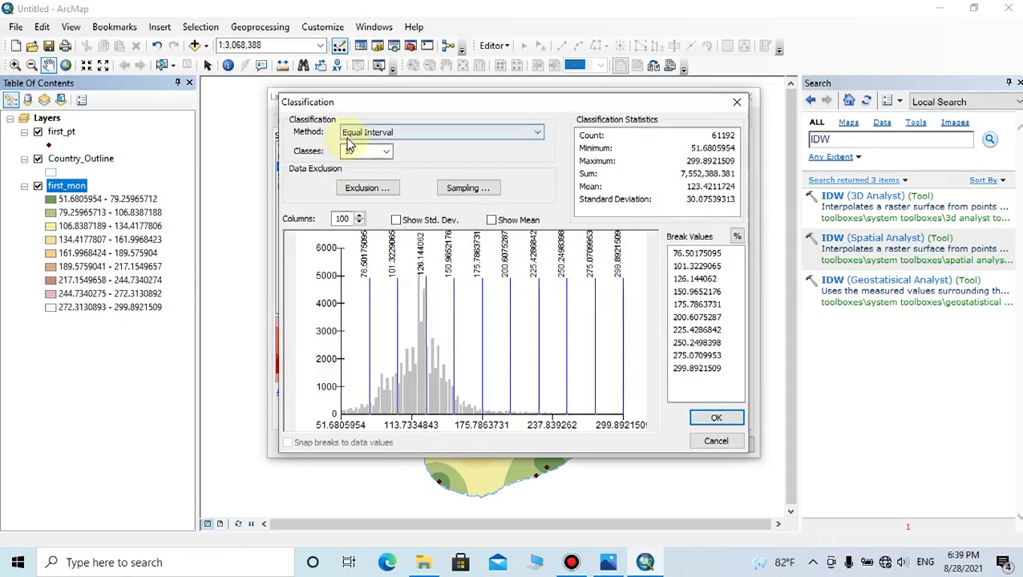
click(427, 133)
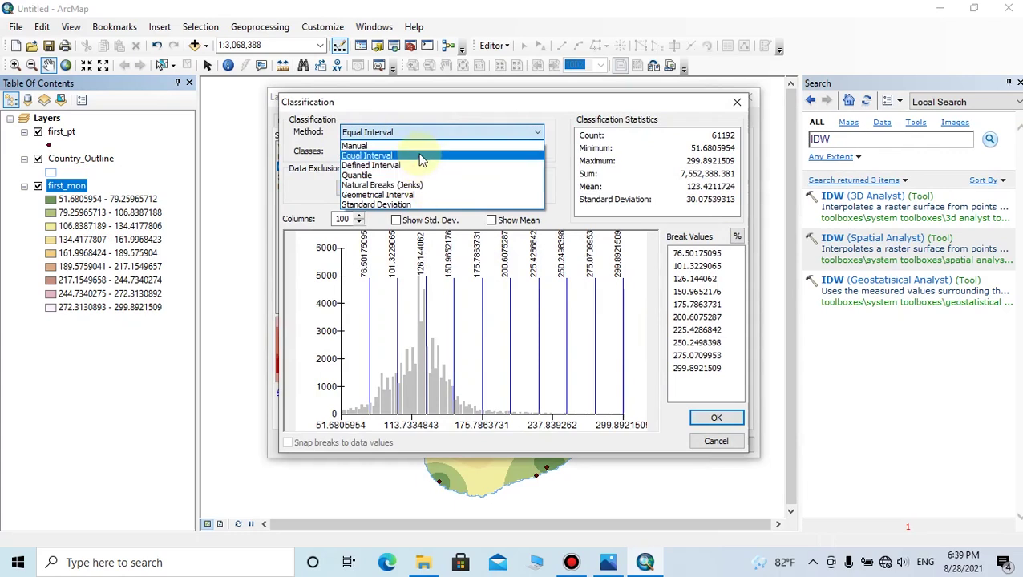
click(422, 158)
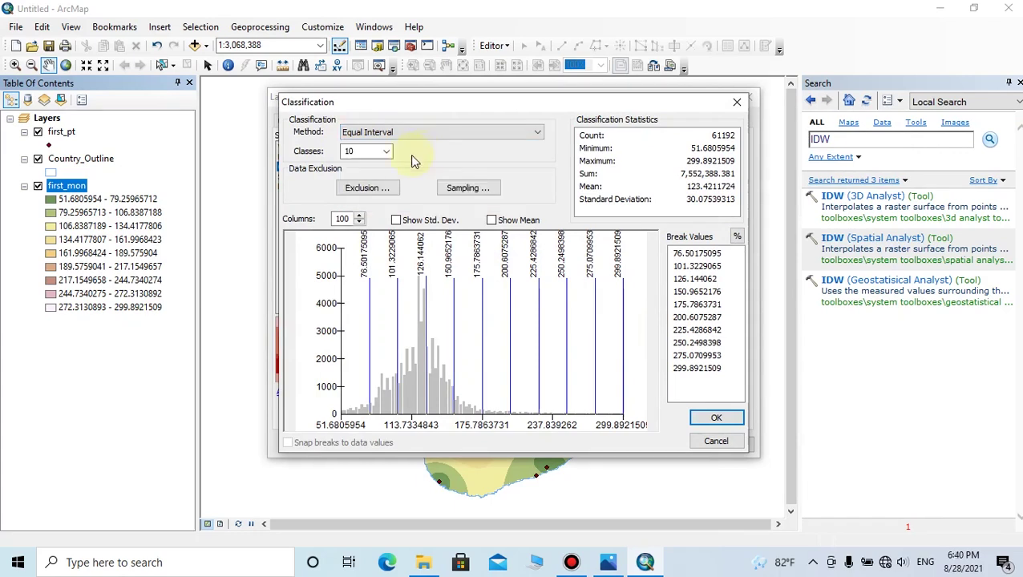
click(716, 418)
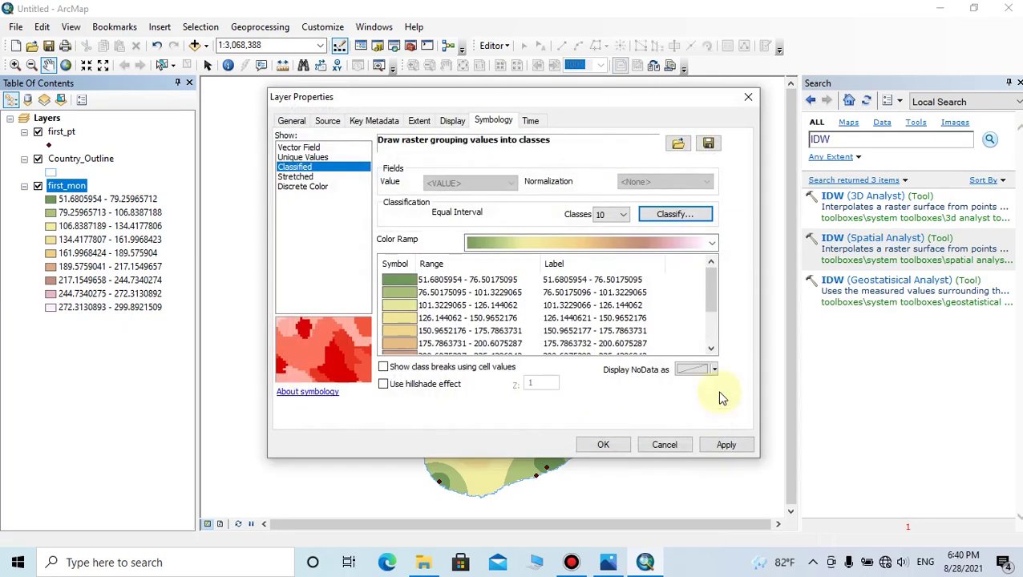
Apply the light-to-dark blue colour ramp to first_mon's 10 classes
click(709, 245)
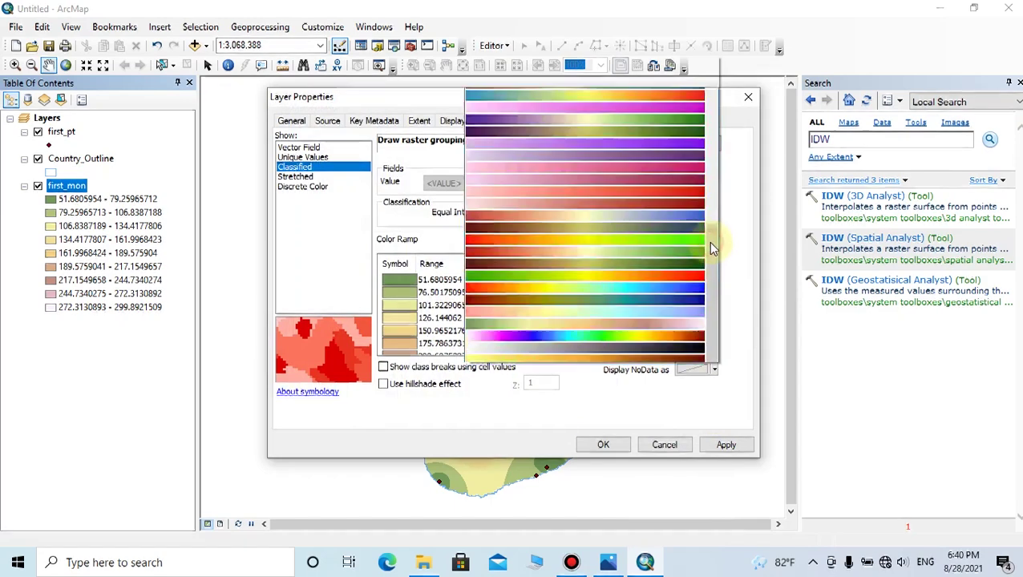
drag(711, 269, 719, 132)
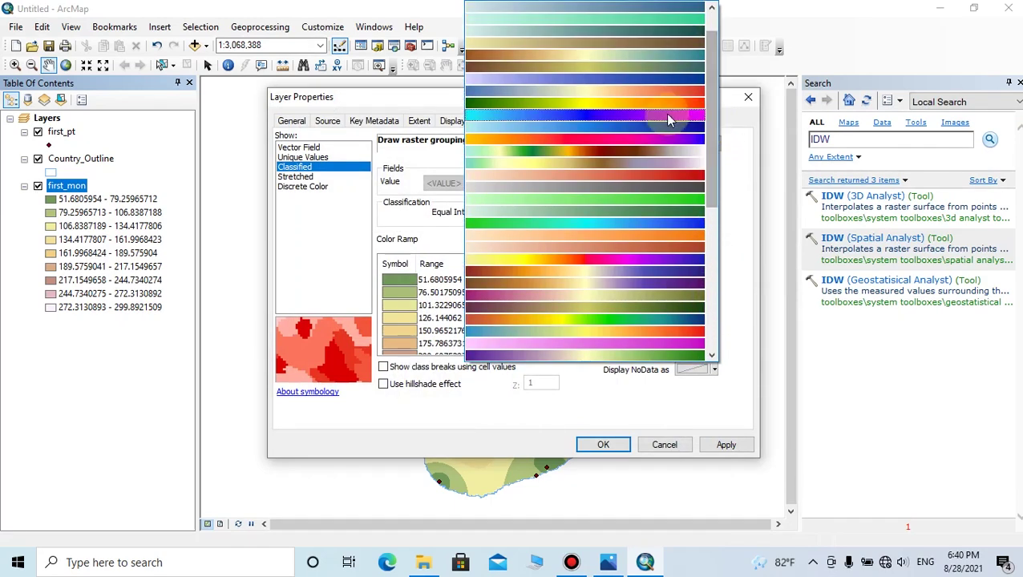
click(650, 125)
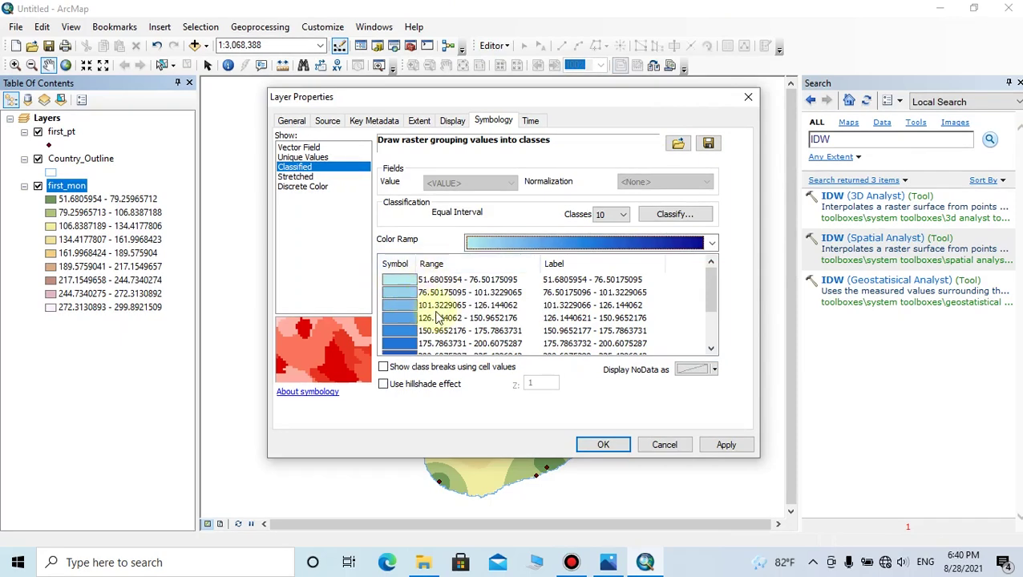
scroll(438, 319, down, 2)
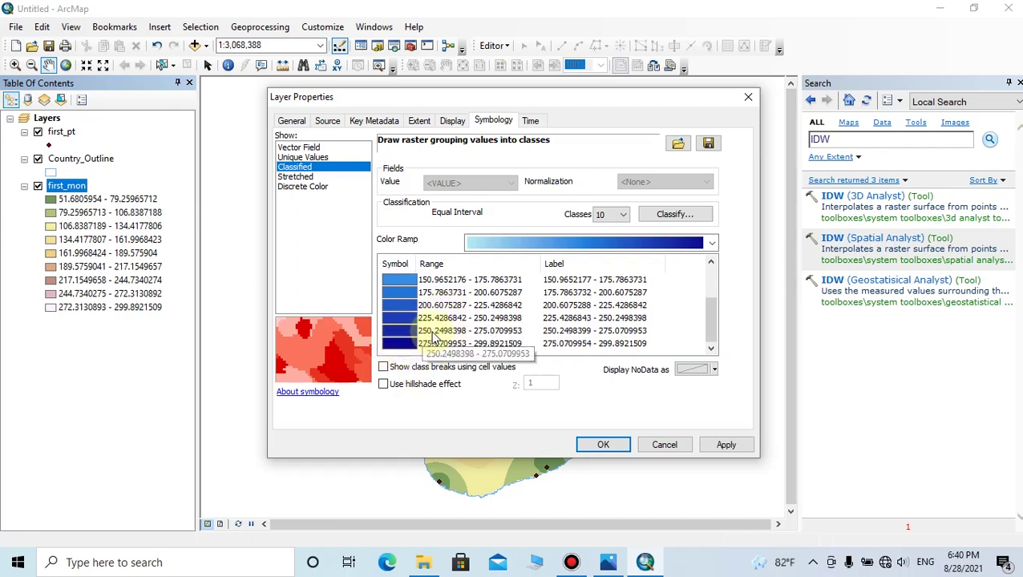
click(727, 445)
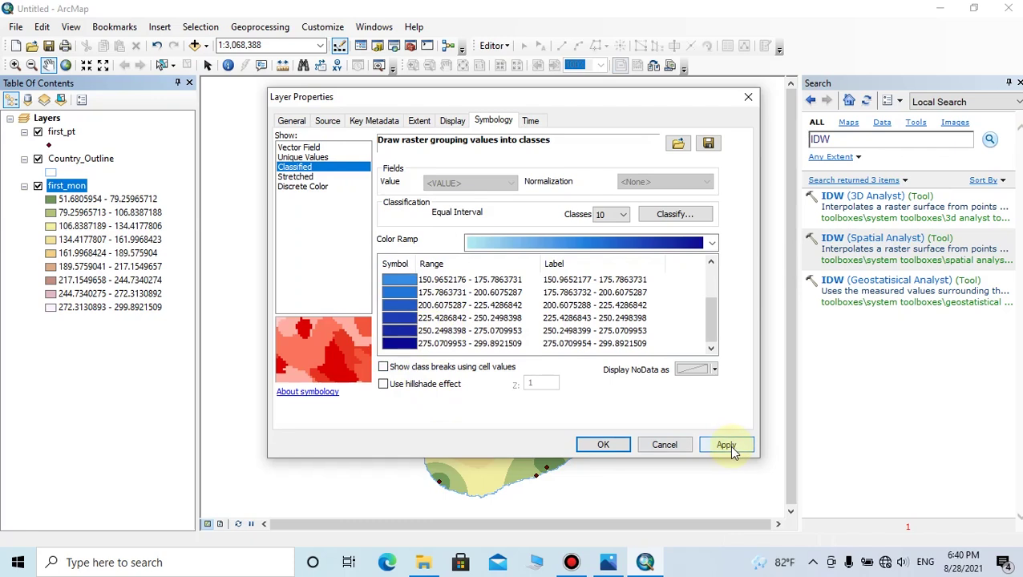
click(601, 445)
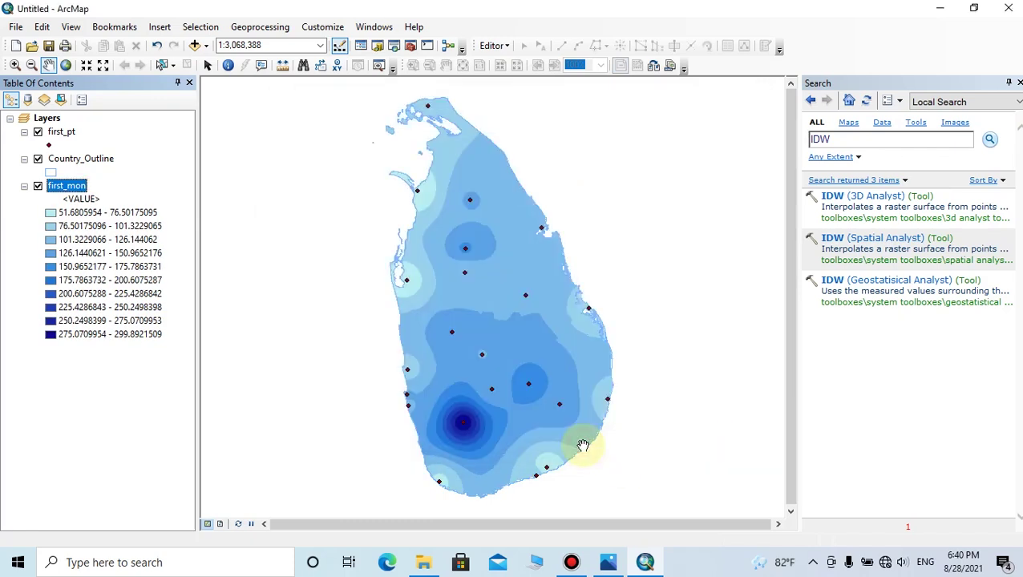
Hide first_pt, Country_Outline and first_mon, collapse first_mon's legend, and bring up the Rainfall Map folder
click(38, 132)
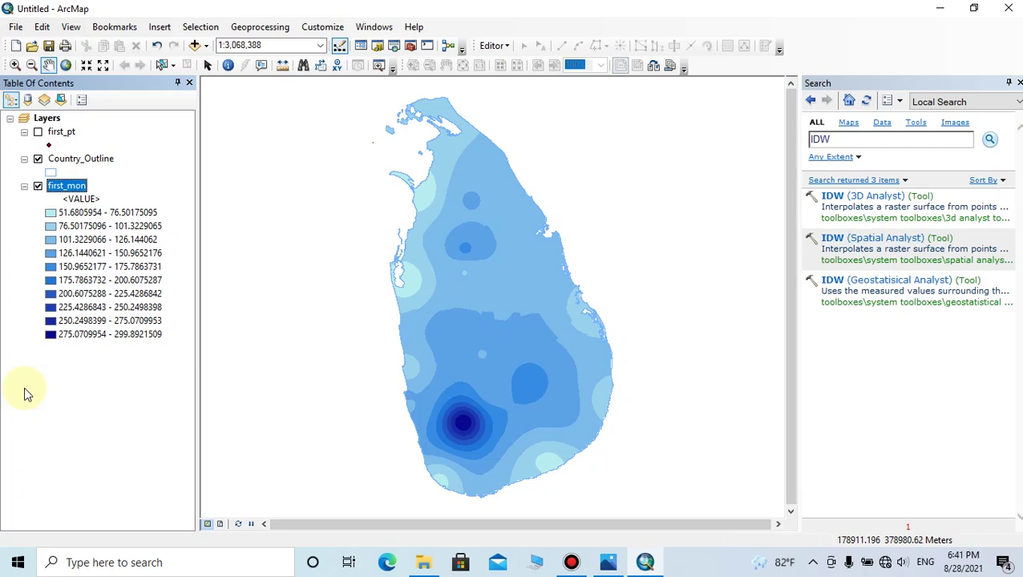
click(423, 562)
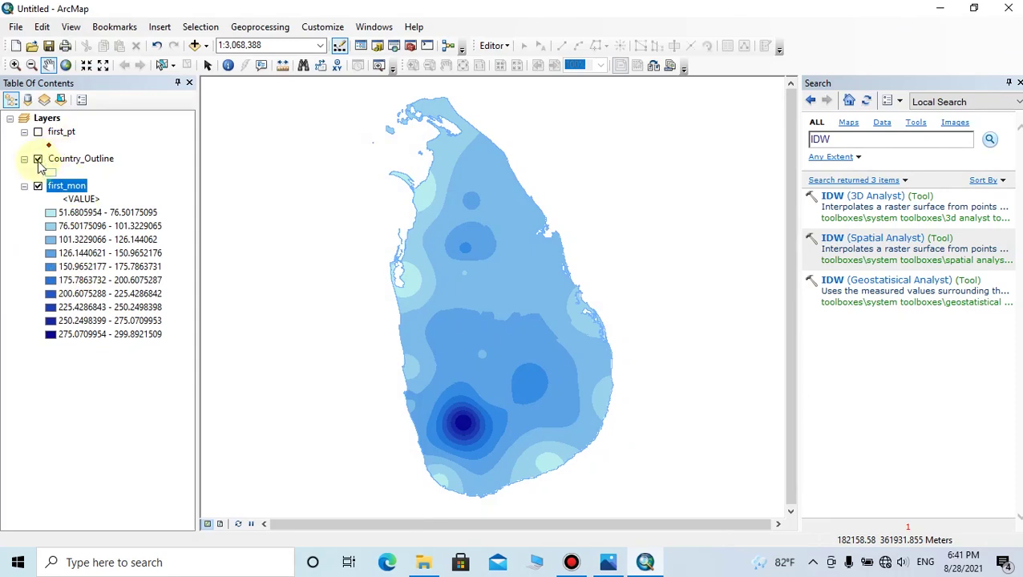
click(38, 159)
click(38, 185)
click(24, 187)
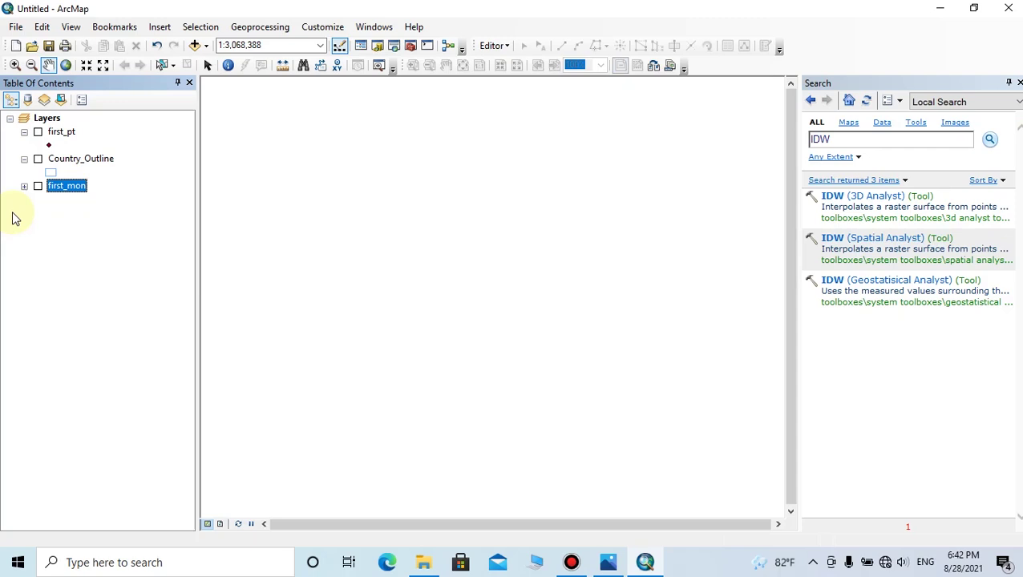
key(alt+Tab)
Open the 2nd Monsoon workbook in Excel, then view Rain2.jpg in Photos
double_click(638, 231)
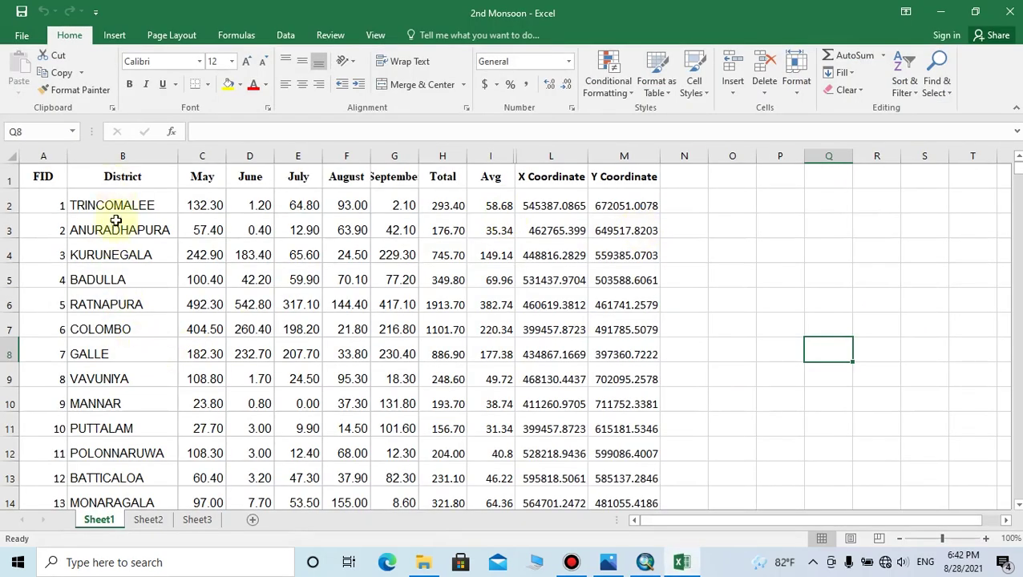
click(612, 333)
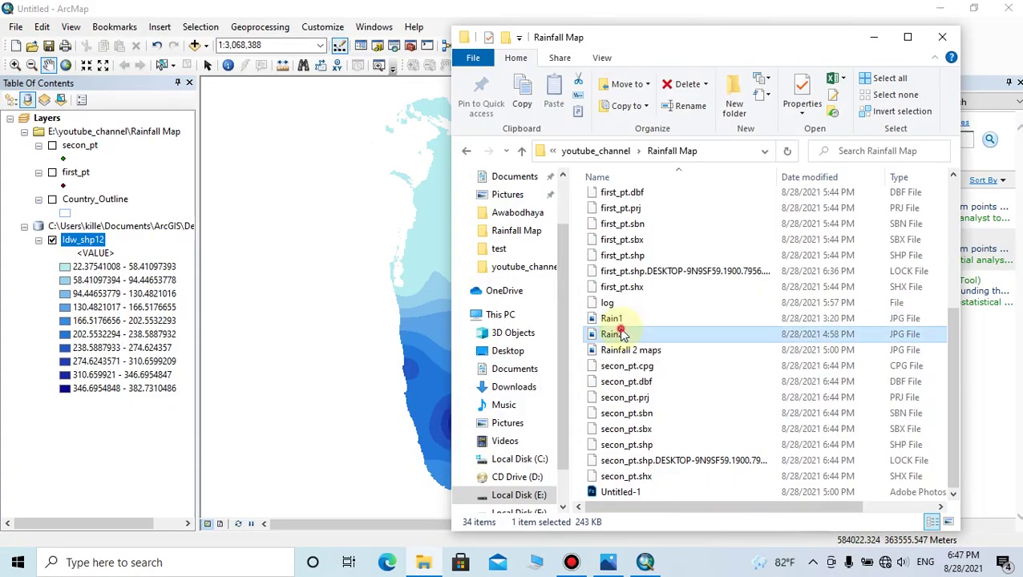
key(Return)
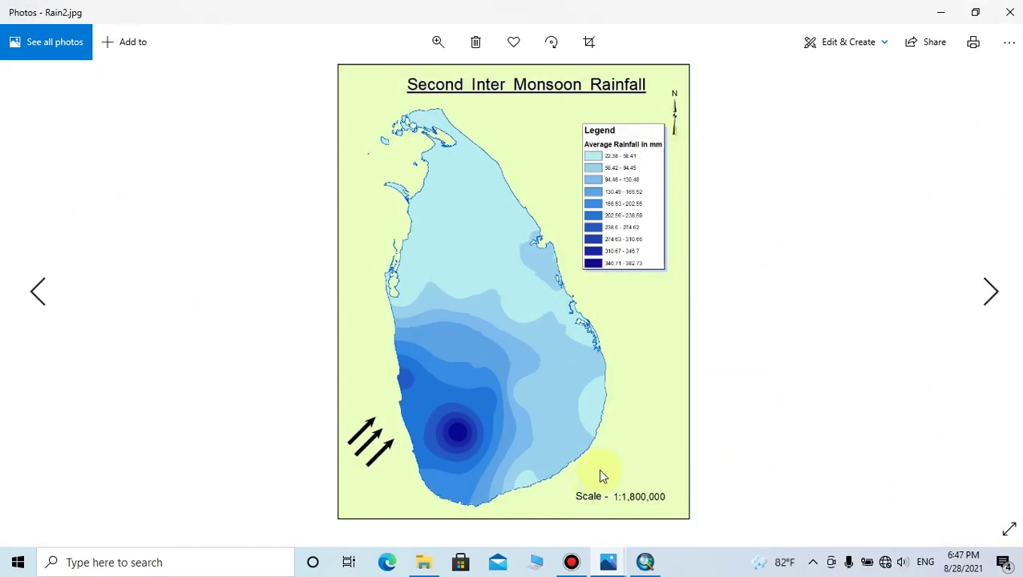
Show Rainfall 2 maps.jpg with the First and Second Inter Monsoon maps side by side
click(37, 291)
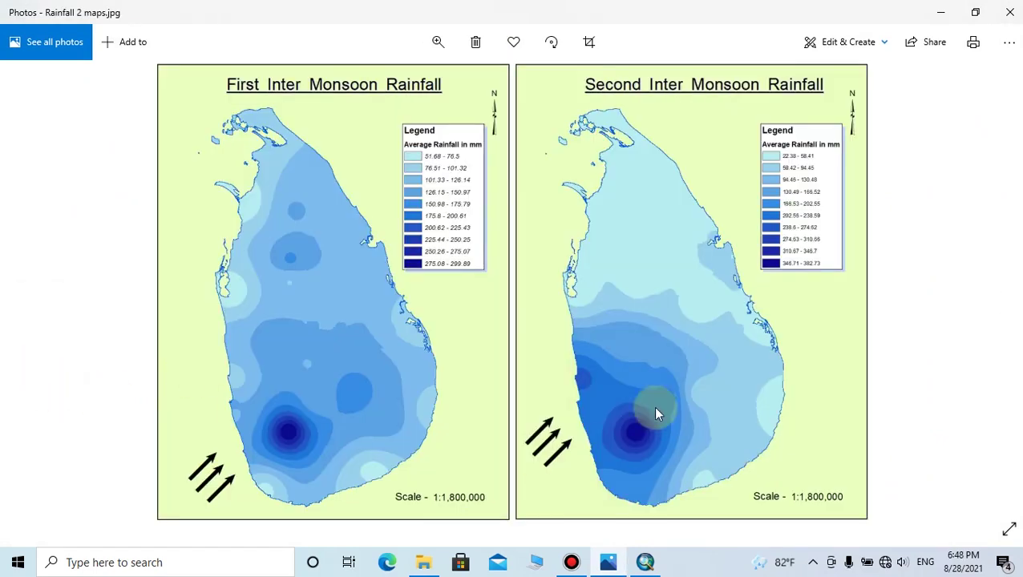